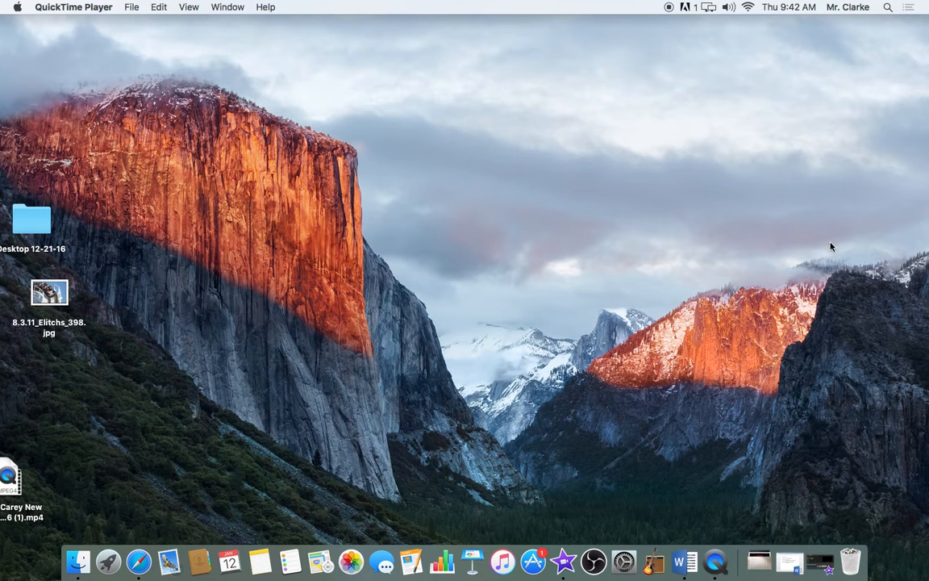
- Find Adobe Photoshop CS6 with a system-wide search for "photoshop" and launch it
{"action": "left_click", "coordinate": [887, 8]}
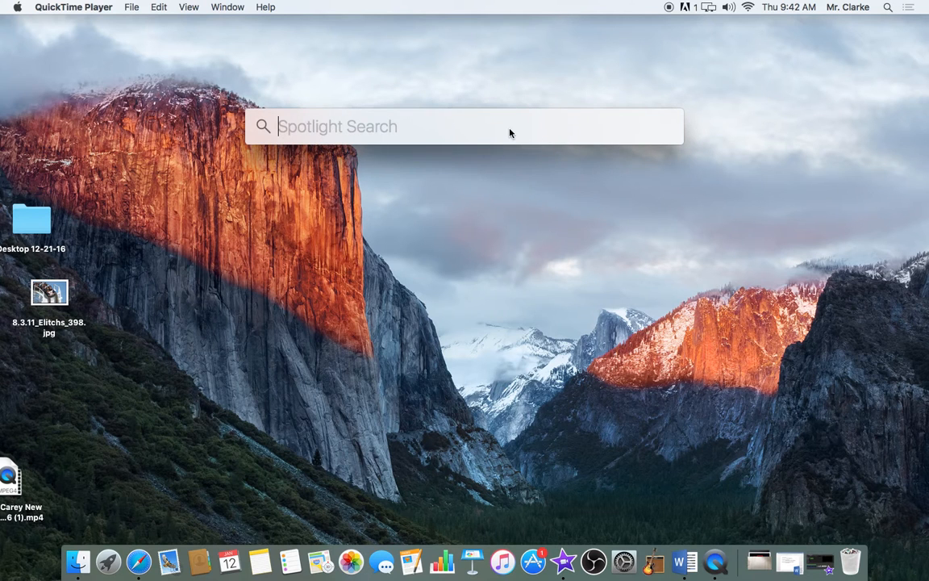
{"action": "type", "text": "photoshop"}
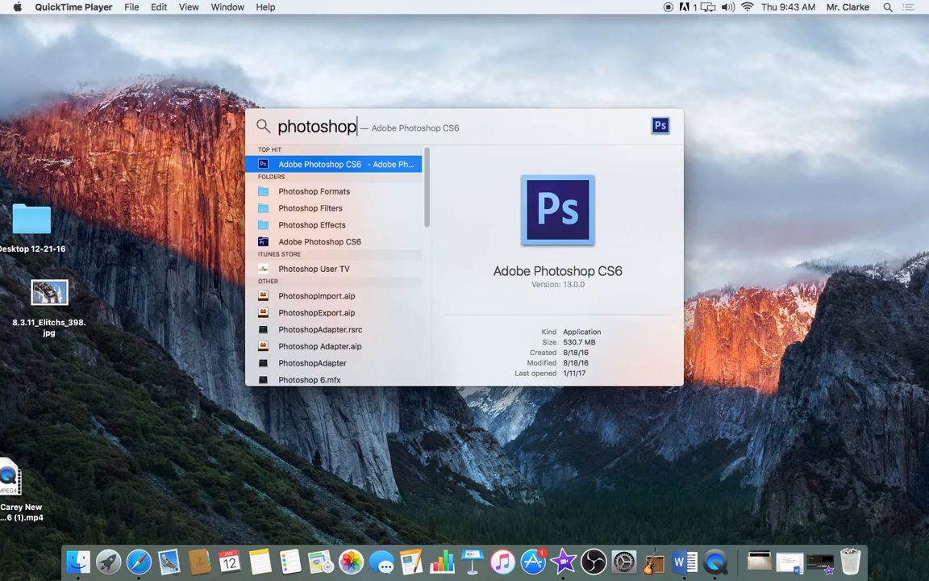
{"action": "key", "text": "Return"}
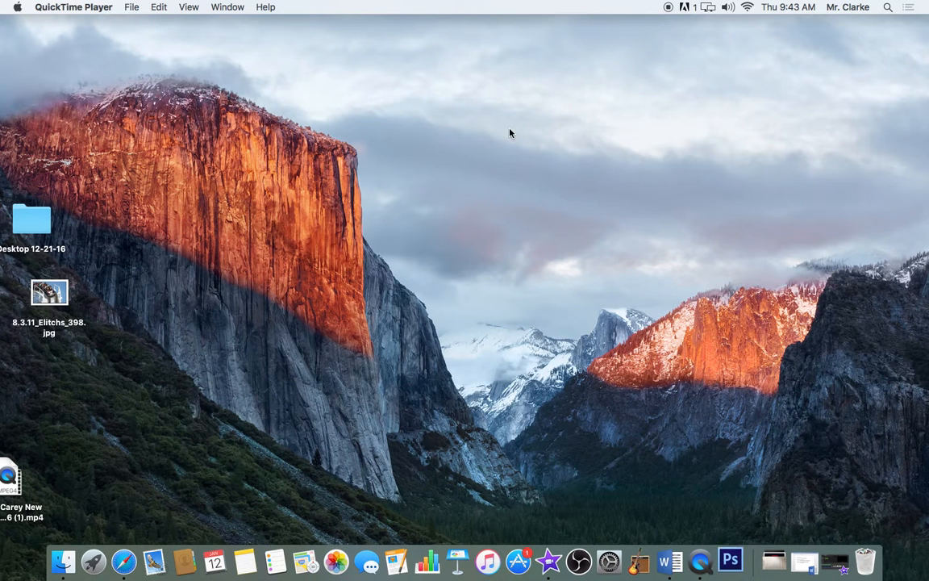
- Switch to Safari and load google.com
{"action": "left_click", "coordinate": [125, 564]}
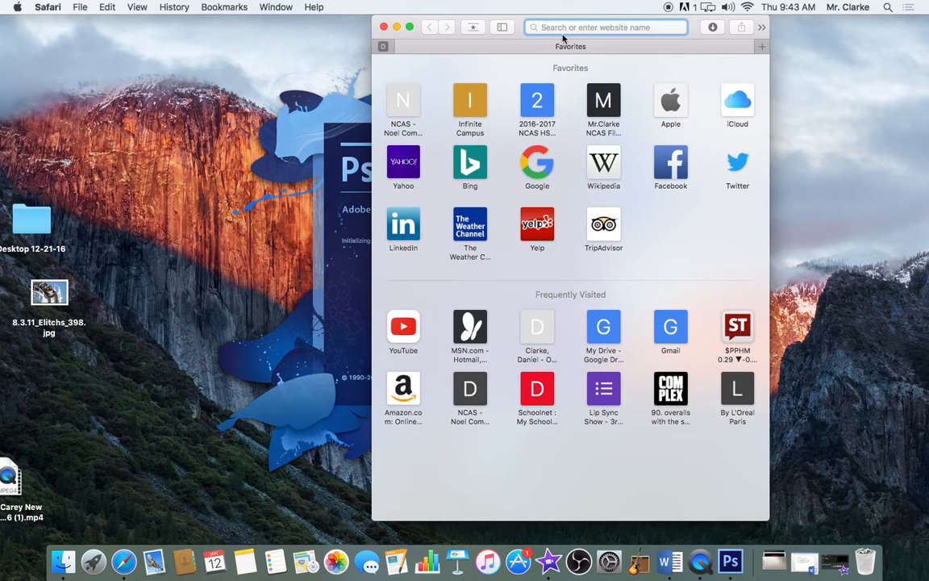
{"action": "type", "text": "ee"}
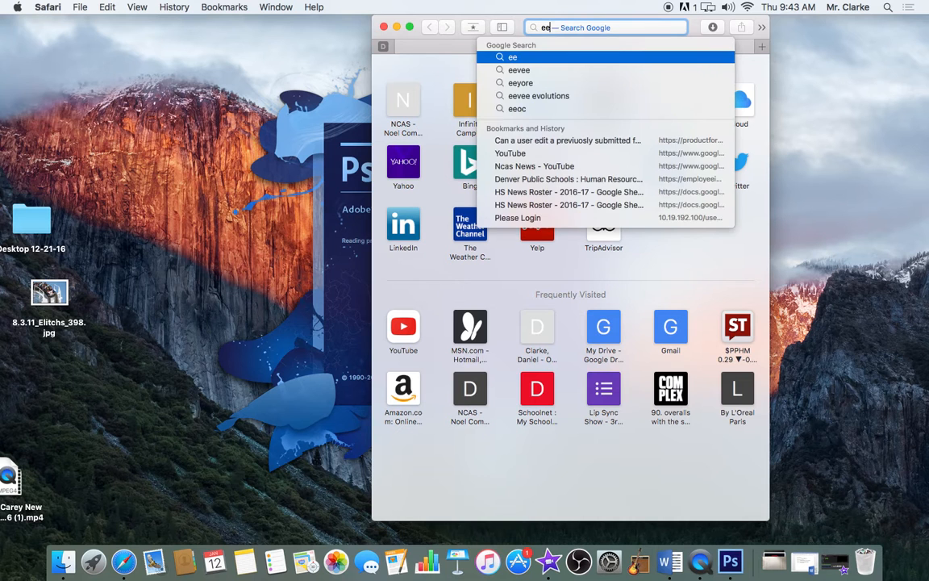
{"action": "key", "text": "BackSpace"}
{"action": "key", "text": "BackSpace"}
{"action": "type", "text": "google.com"}
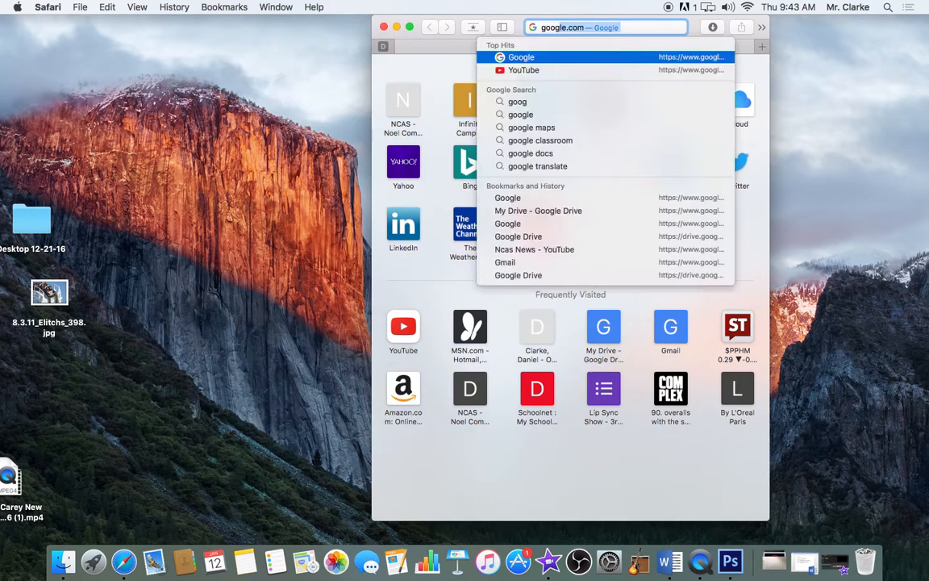
{"action": "key", "text": "Return"}
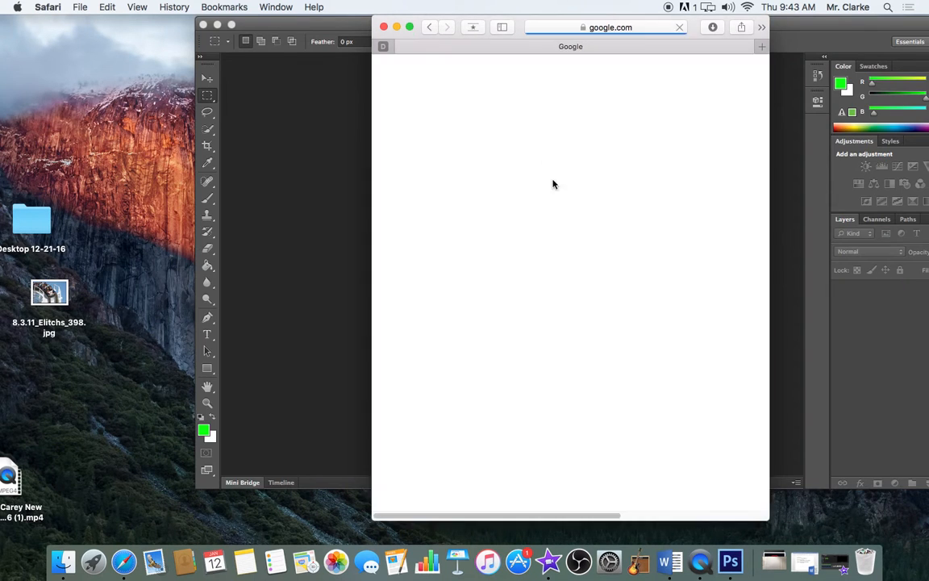
- Move and widen the browser window to fit the page, and search Google for "eiffel tower"
{"action": "left_click", "coordinate": [706, 266]}
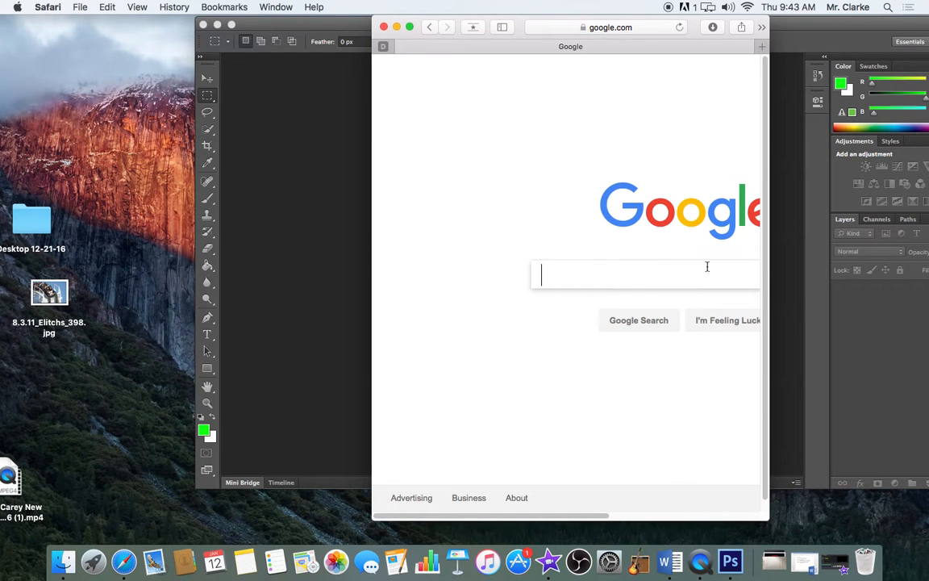
{"action": "left_click_drag", "start_coordinate": [769, 260], "coordinate": [826, 270]}
{"action": "left_click_drag", "start_coordinate": [510, 32], "coordinate": [322, 32]}
{"action": "left_click_drag", "start_coordinate": [630, 172], "coordinate": [778, 210]}
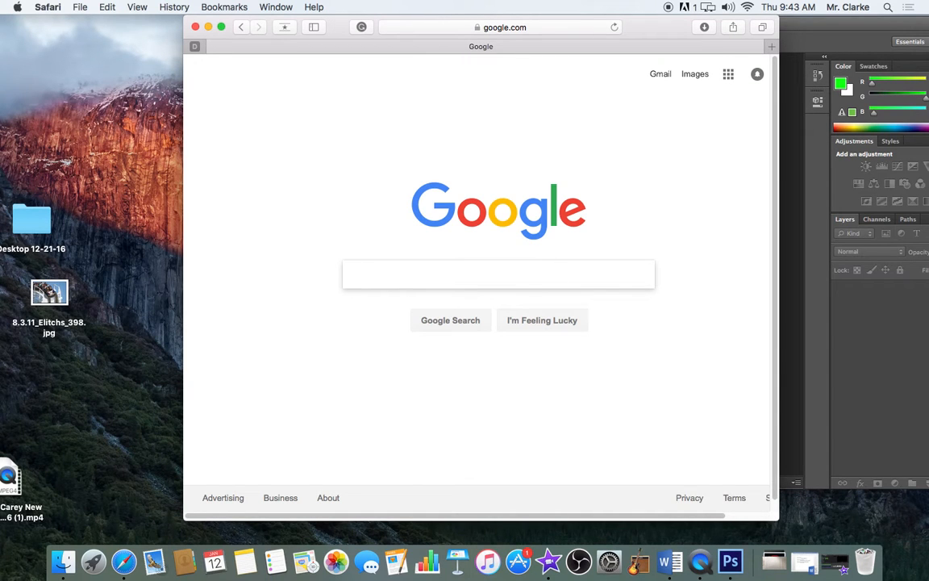
{"action": "type", "text": "eiffel tower"}
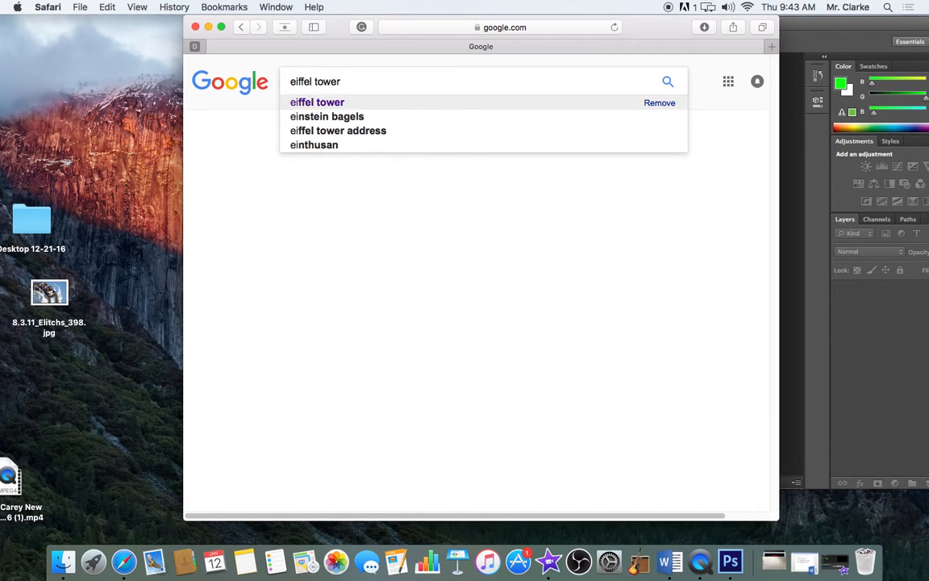
{"action": "key", "text": "Return"}
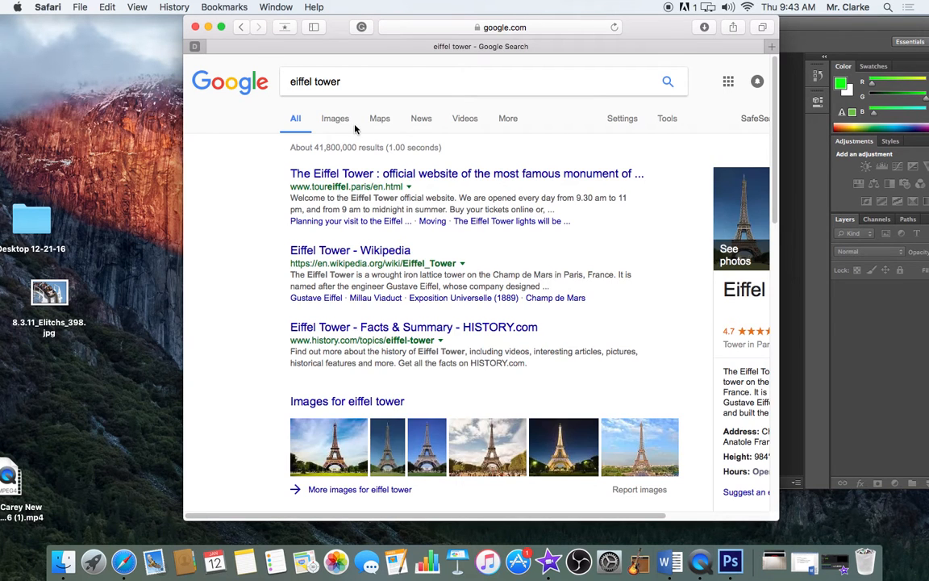
- Show the image results for the Eiffel Tower search and filter them to Large size
{"action": "left_click", "coordinate": [334, 118]}
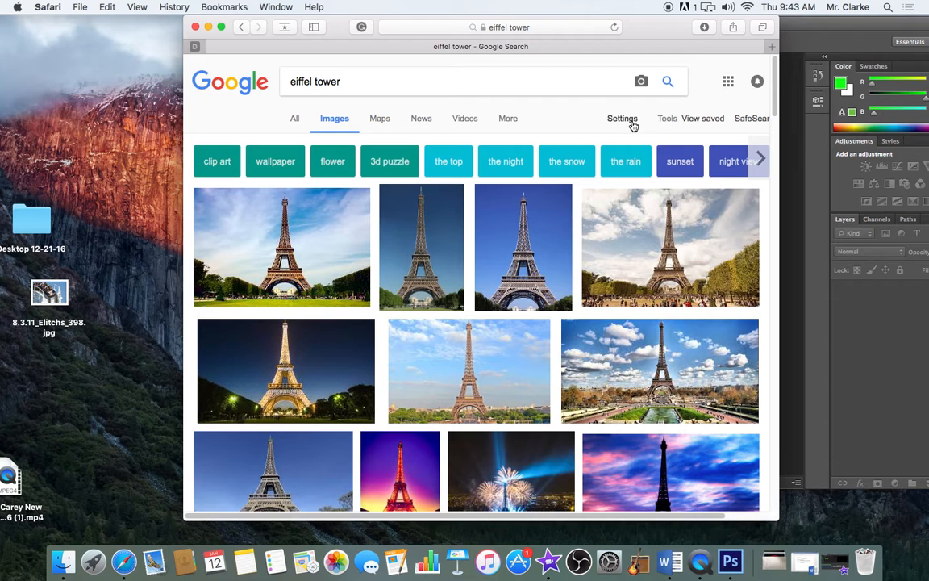
{"action": "left_click", "coordinate": [669, 121]}
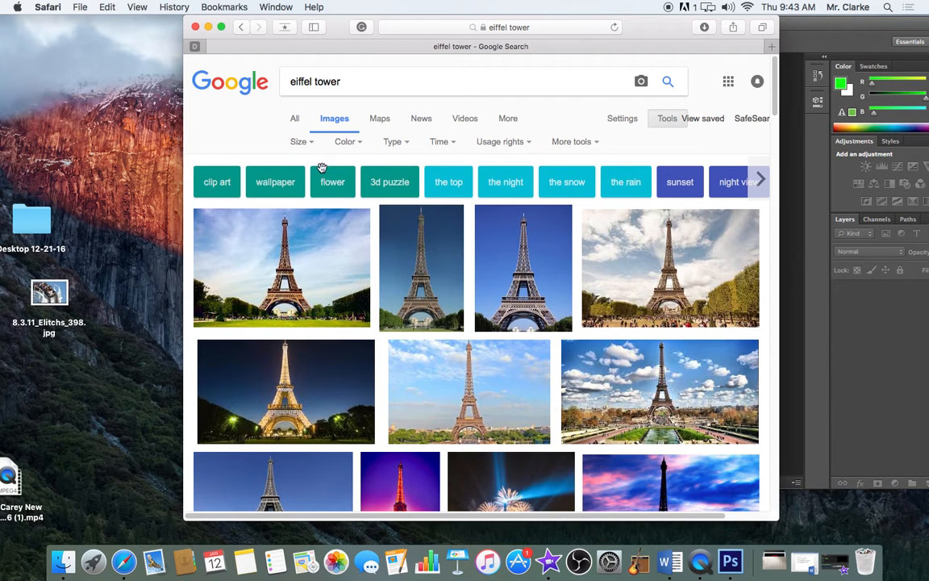
{"action": "left_click", "coordinate": [300, 142]}
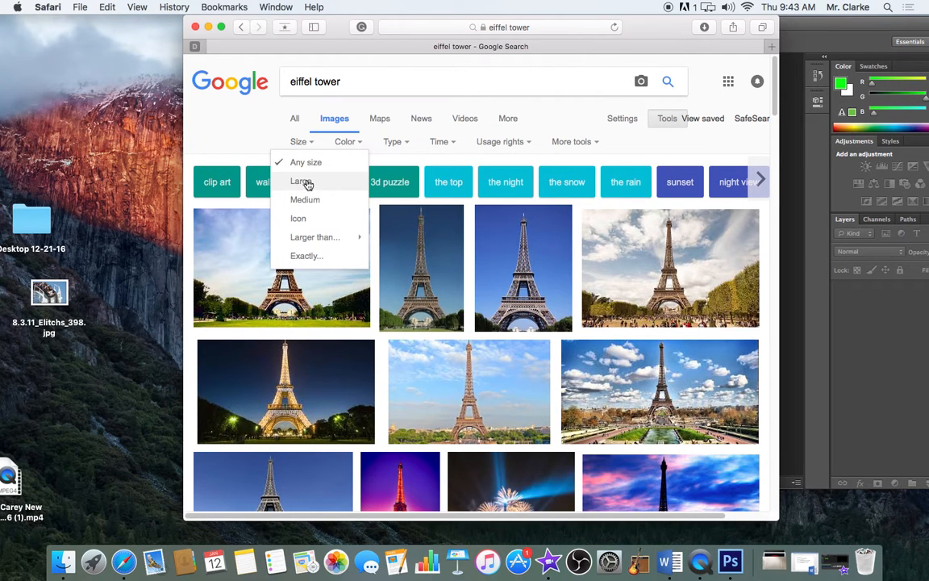
{"action": "left_click", "coordinate": [304, 183]}
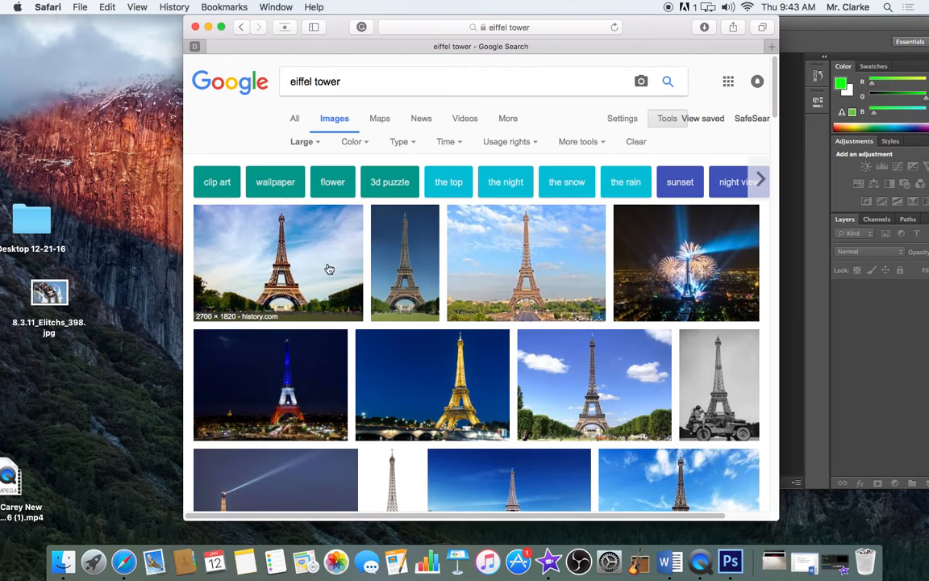
- Preview the Eiffel Tower results and save the 1600 × 1079 Purdue University picture to the desktop
{"action": "left_click", "coordinate": [329, 268]}
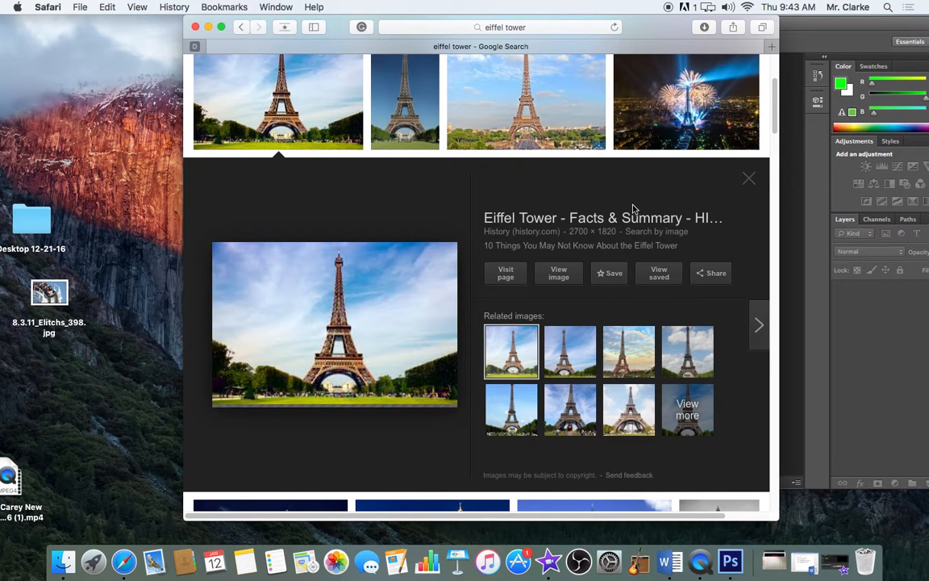
{"action": "left_click", "coordinate": [749, 181]}
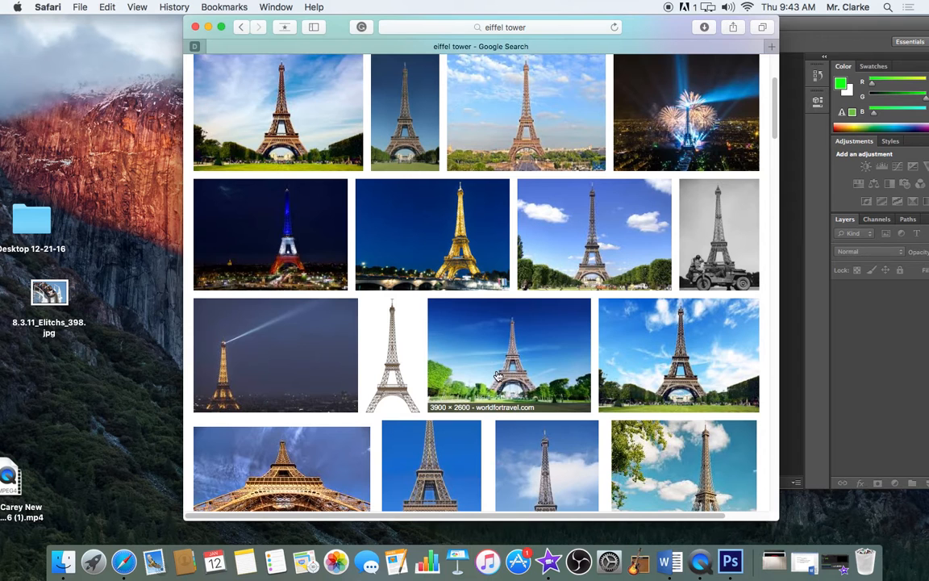
{"action": "left_click", "coordinate": [636, 369]}
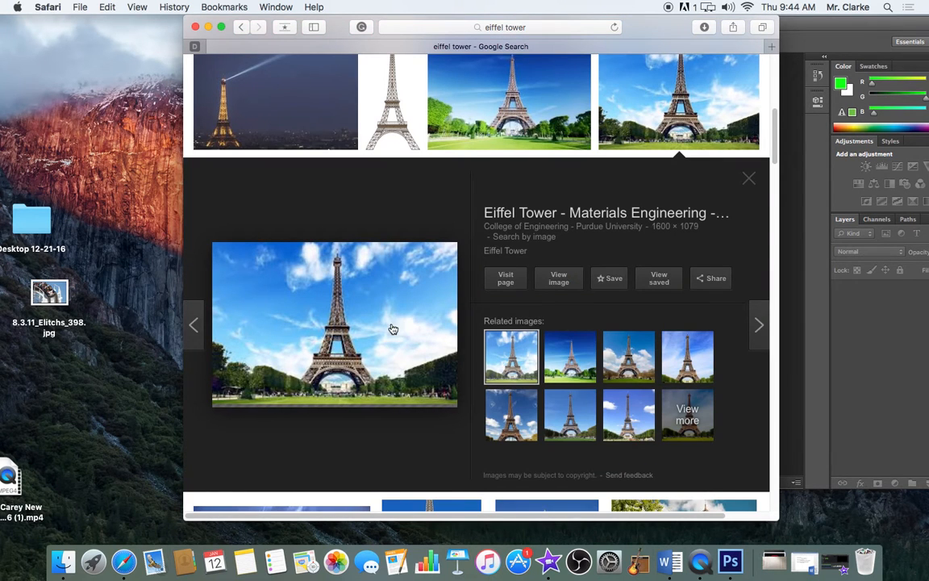
{"action": "left_click_drag", "start_coordinate": [350, 332], "coordinate": [145, 211]}
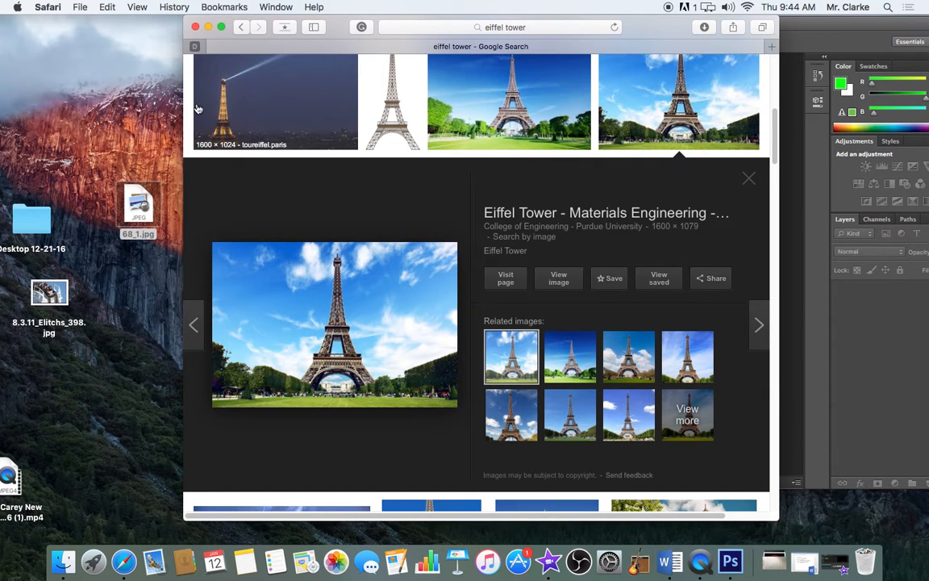
- Minimize Safari, switch to Photoshop, open 68_1.jpg from the desktop in it and reposition the window to show all panels
{"action": "left_click", "coordinate": [209, 28]}
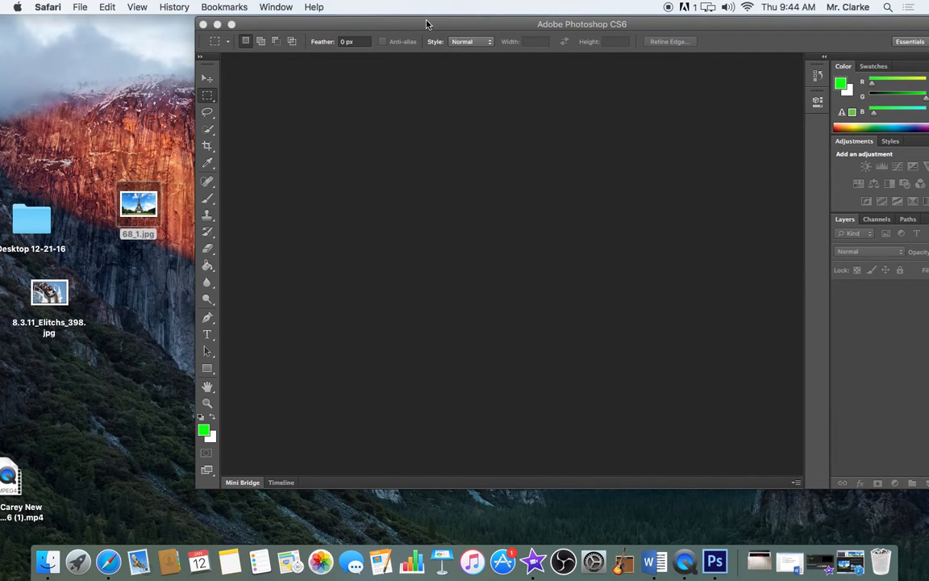
{"action": "left_click", "coordinate": [432, 24]}
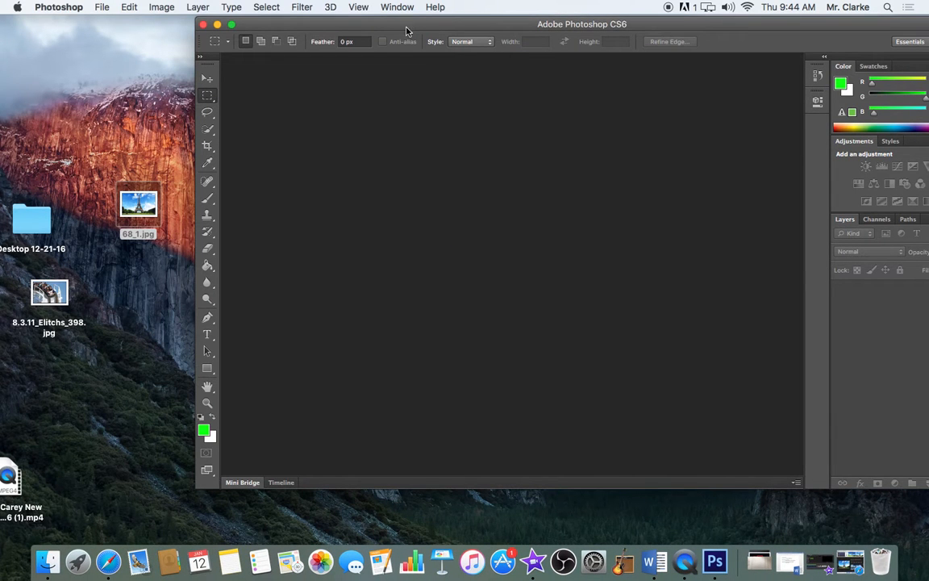
{"action": "left_click_drag", "start_coordinate": [141, 211], "coordinate": [398, 248]}
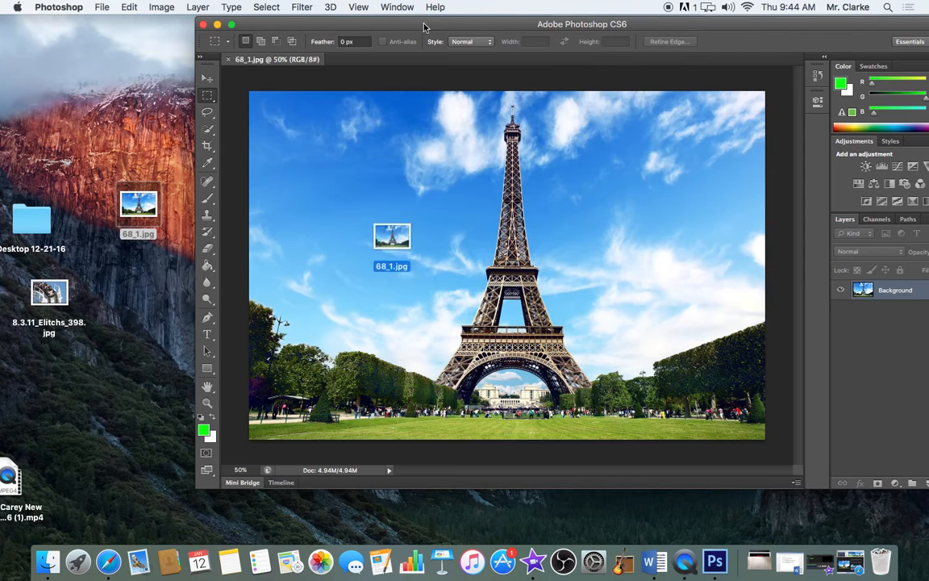
{"action": "left_click_drag", "start_coordinate": [434, 25], "coordinate": [296, 29]}
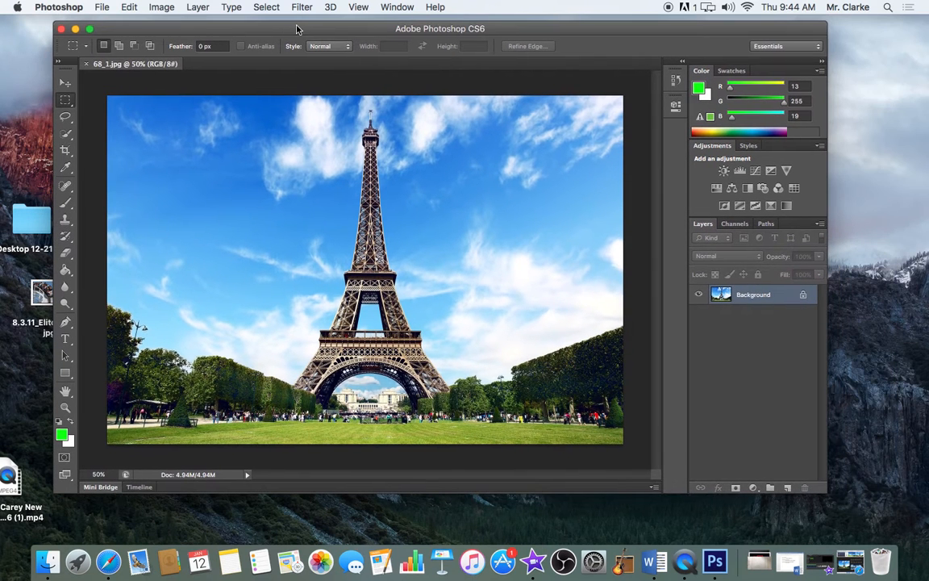
- Turn the Application Frame off and back on
{"action": "left_click", "coordinate": [403, 8]}
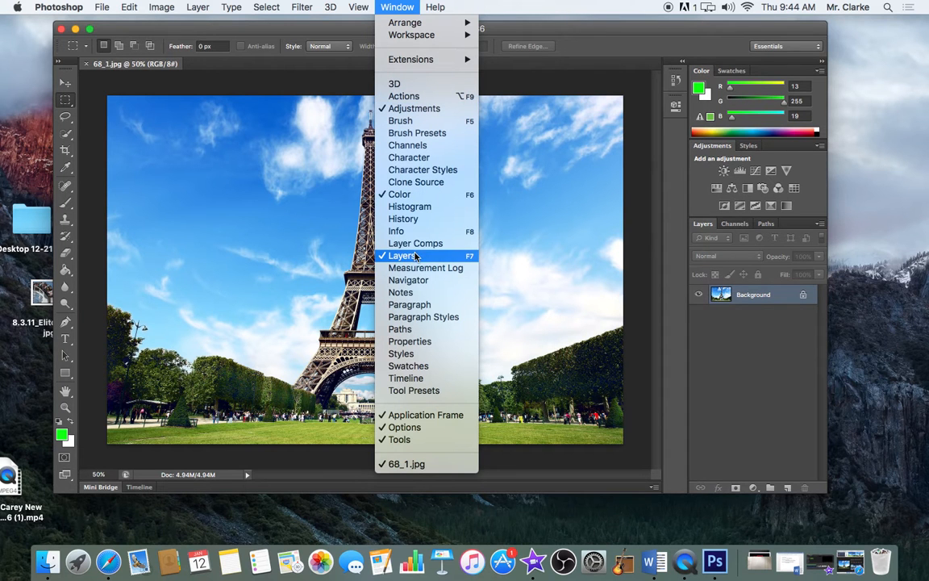
{"action": "left_click", "coordinate": [432, 416]}
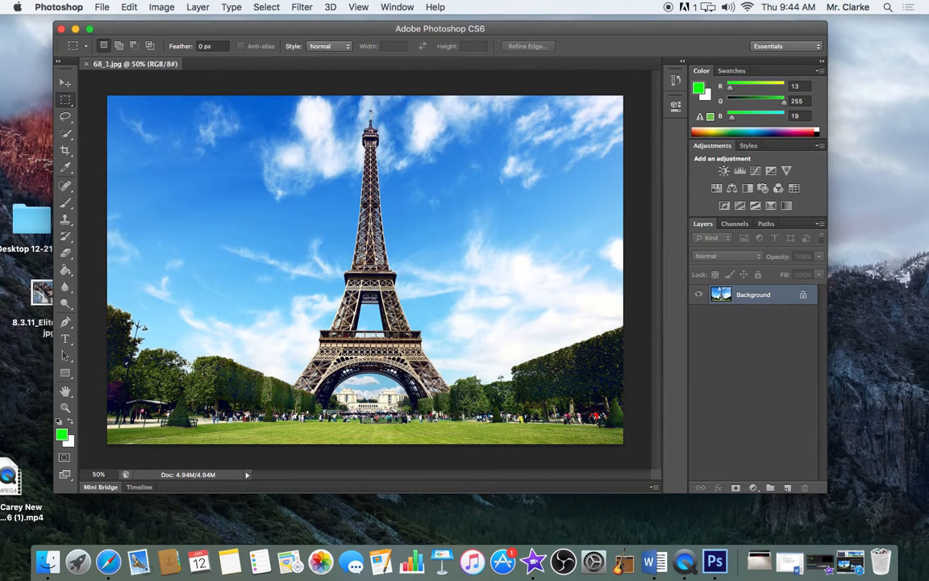
{"action": "left_click", "coordinate": [397, 7]}
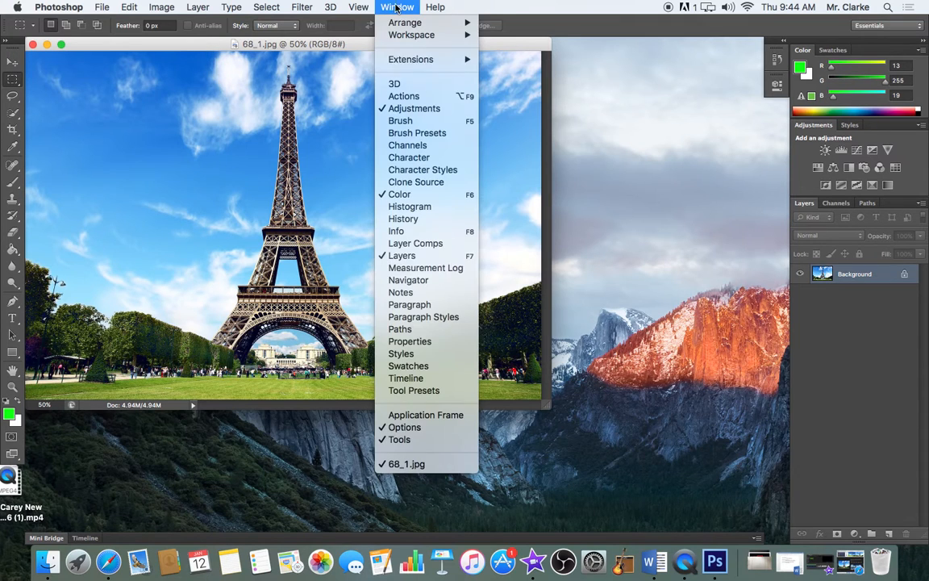
{"action": "left_click", "coordinate": [411, 414]}
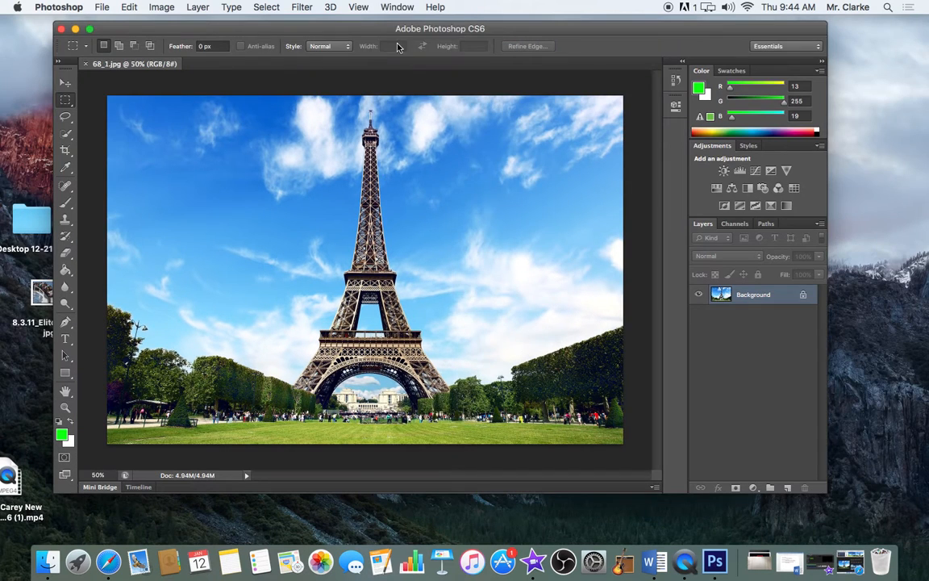
- Hide the Options bar and show it again
{"action": "left_click", "coordinate": [397, 7]}
{"action": "left_click", "coordinate": [395, 425]}
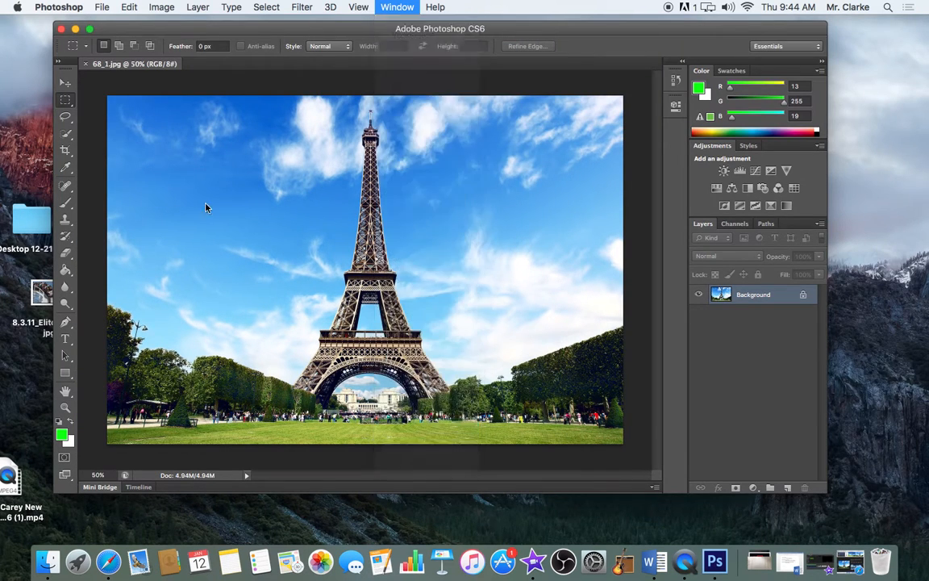
{"action": "left_click", "coordinate": [396, 7]}
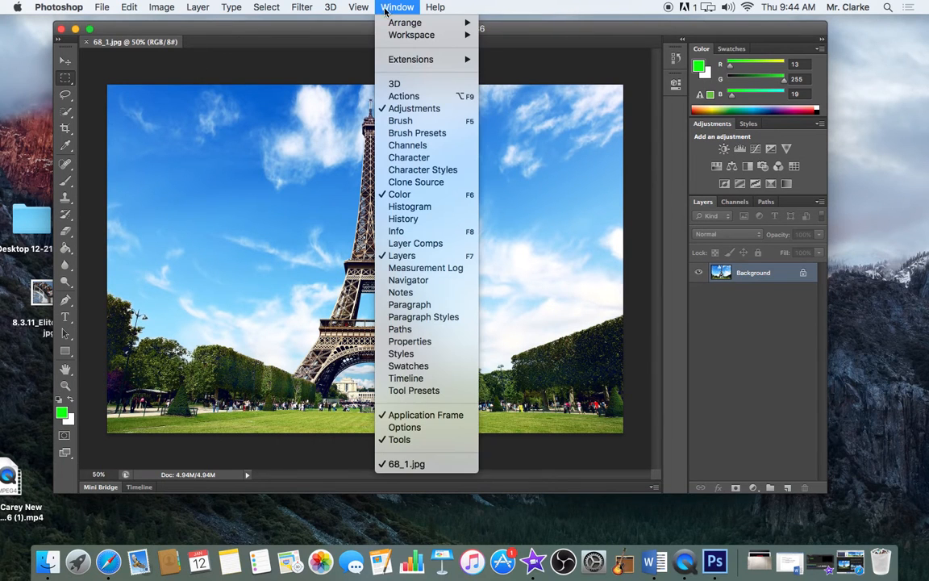
{"action": "left_click", "coordinate": [403, 426]}
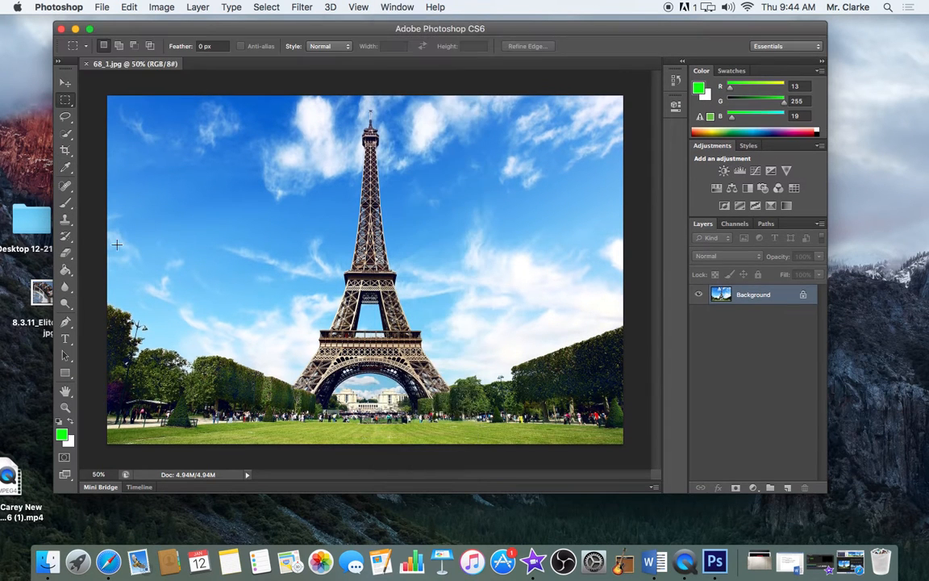
- Hide the Tools panel and show it again
{"action": "left_click", "coordinate": [386, 8]}
{"action": "left_click", "coordinate": [396, 438]}
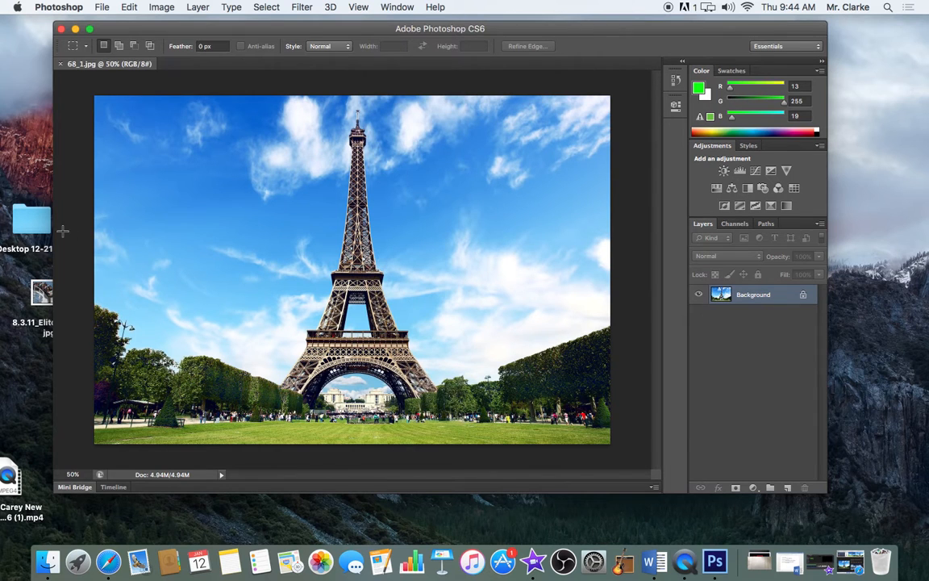
{"action": "left_click", "coordinate": [397, 7]}
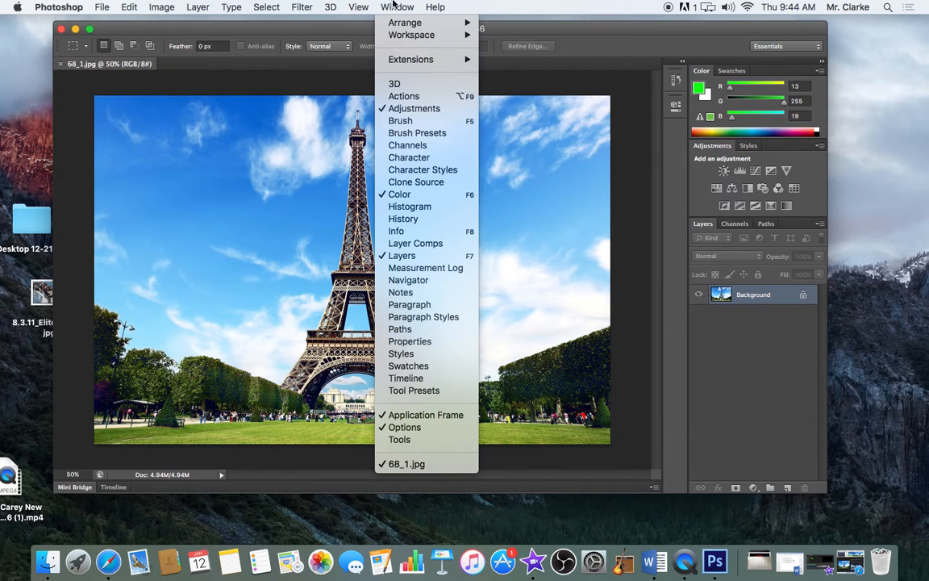
{"action": "left_click", "coordinate": [410, 439]}
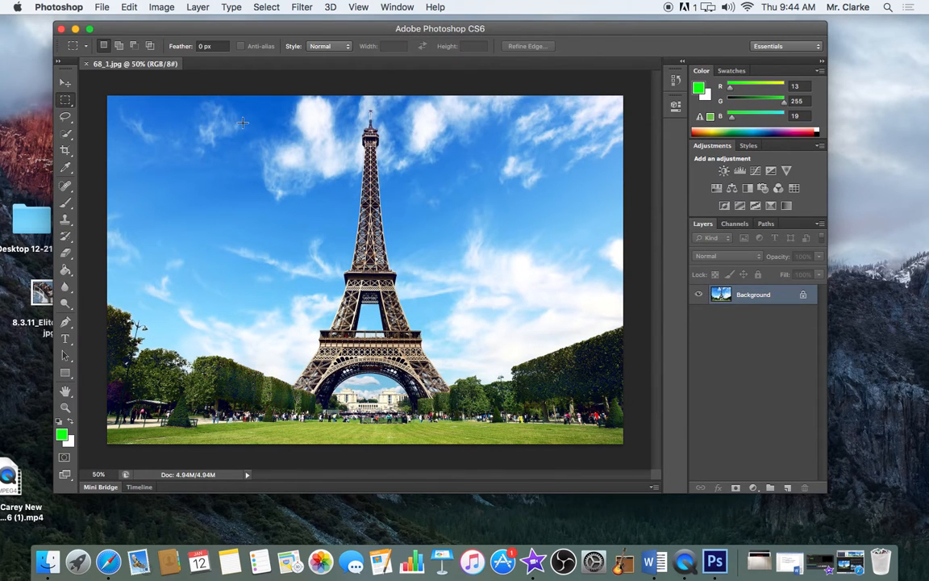
- Reposition the Photoshop window and open IMG_3696.jpg, the third picture in the Tourist Ugly Sweater album of the Photos library
{"action": "left_click_drag", "start_coordinate": [259, 25], "coordinate": [326, 19]}
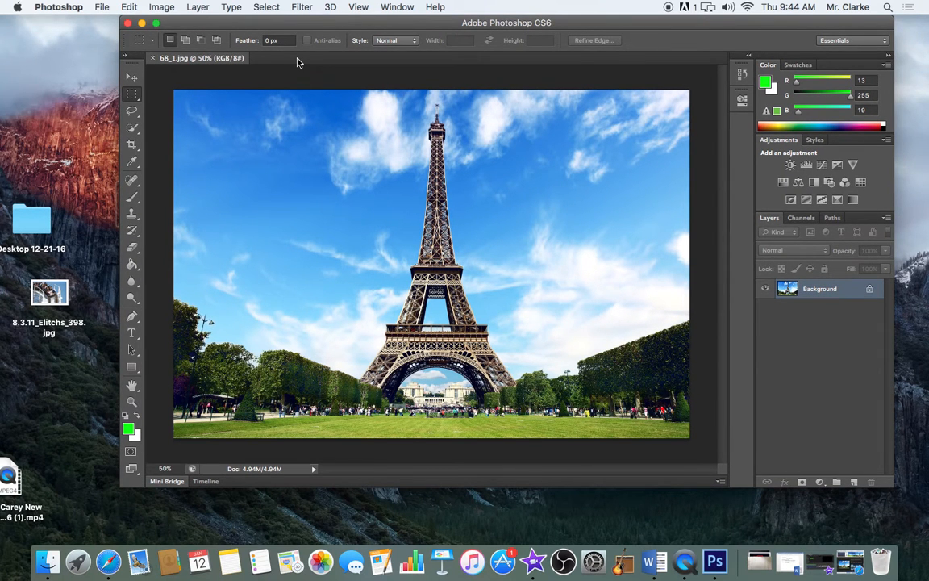
{"action": "left_click", "coordinate": [102, 8]}
{"action": "left_click", "coordinate": [108, 36]}
{"action": "left_click", "coordinate": [278, 133]}
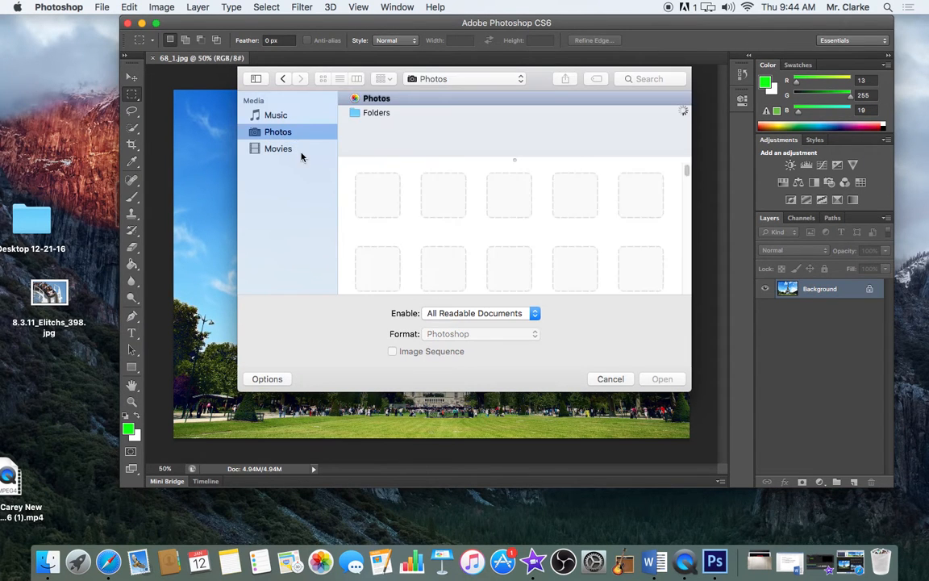
{"action": "mouse_move", "coordinate": [686, 117]}
{"action": "left_mouse_down"}
{"action": "mouse_move", "coordinate": [686, 90]}
{"action": "mouse_move", "coordinate": [686, 106]}
{"action": "left_mouse_up"}
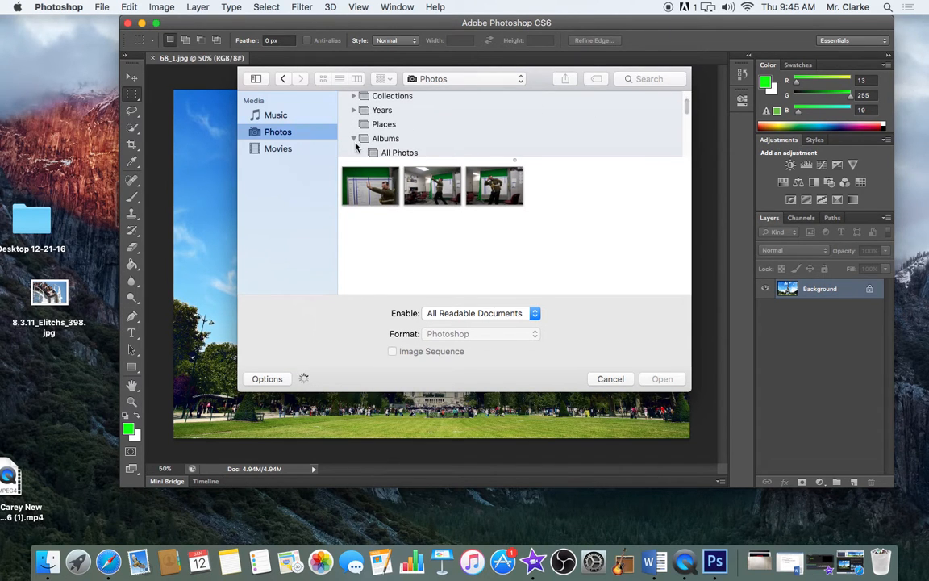
{"action": "left_click", "coordinate": [470, 144]}
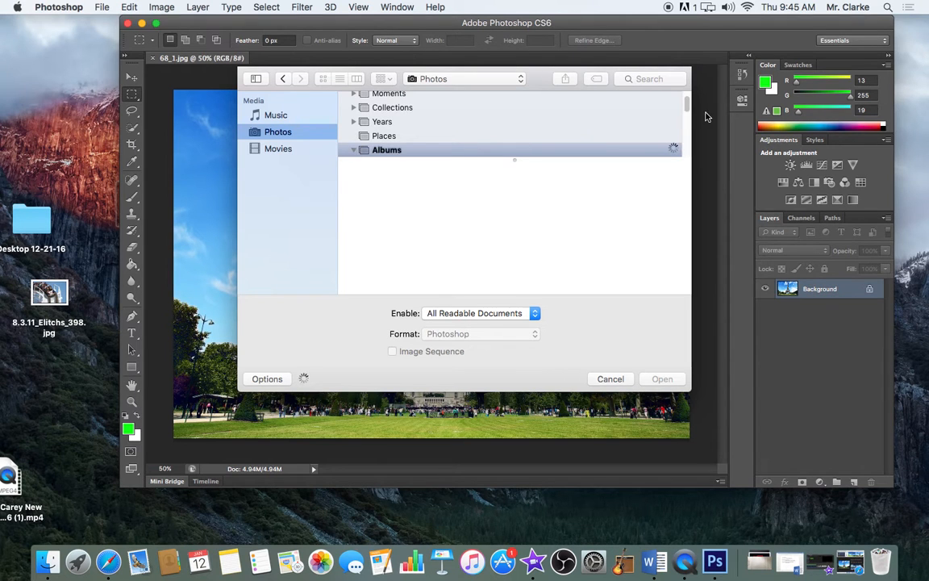
{"action": "left_click_drag", "start_coordinate": [687, 104], "coordinate": [687, 123]}
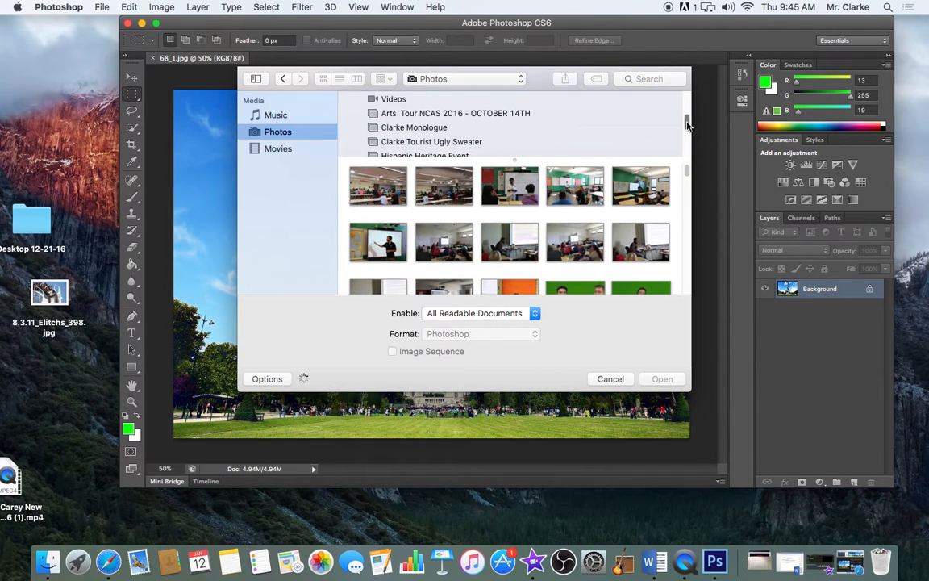
{"action": "left_click", "coordinate": [444, 144]}
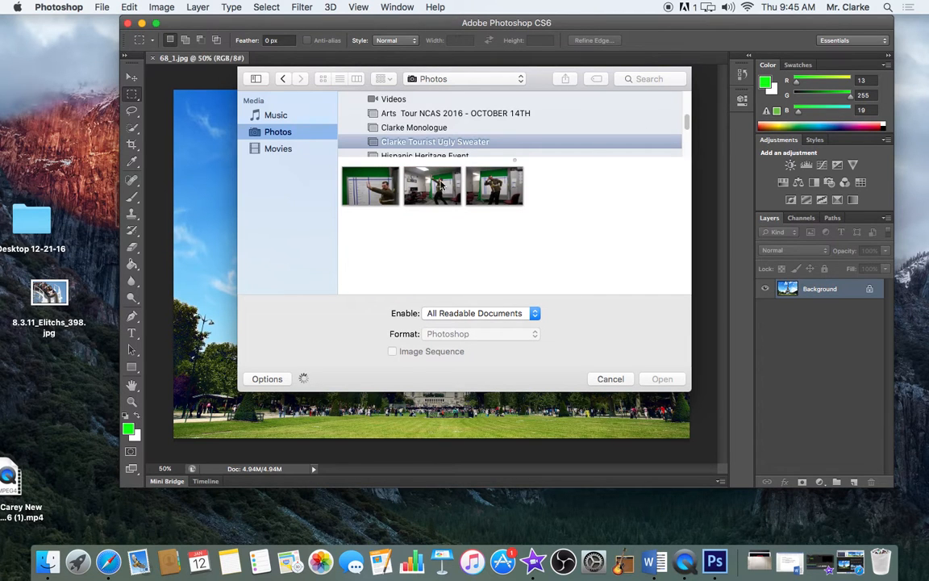
{"action": "left_click", "coordinate": [495, 187]}
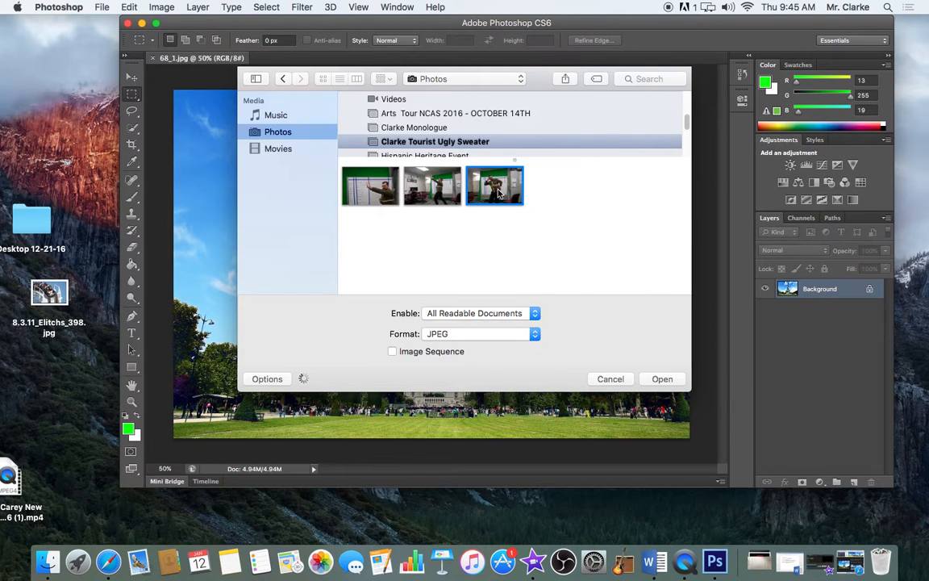
{"action": "double_click", "coordinate": [498, 192]}
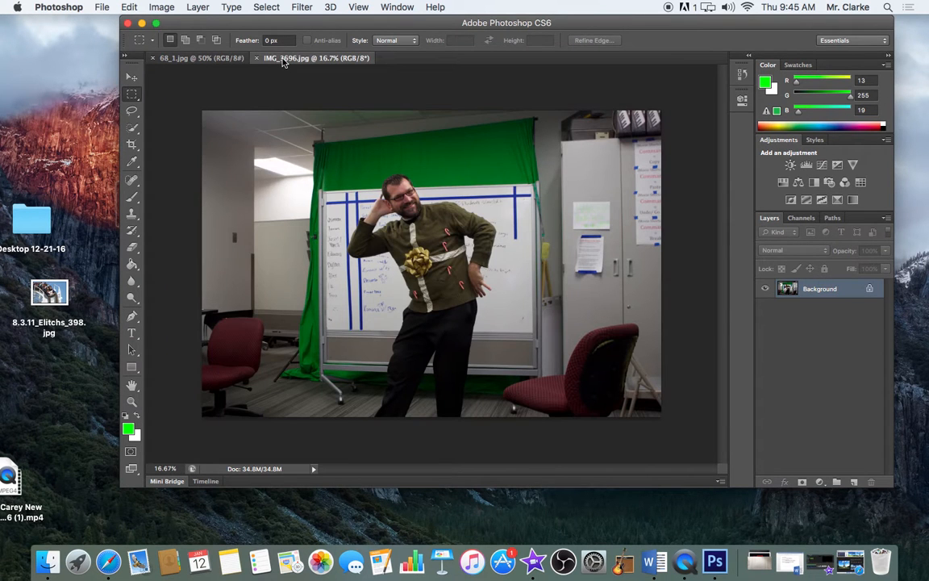
- Switch to Photos, copy the single picture from the goes to college album onto the desktop, and close Photos
{"action": "left_click", "coordinate": [320, 562]}
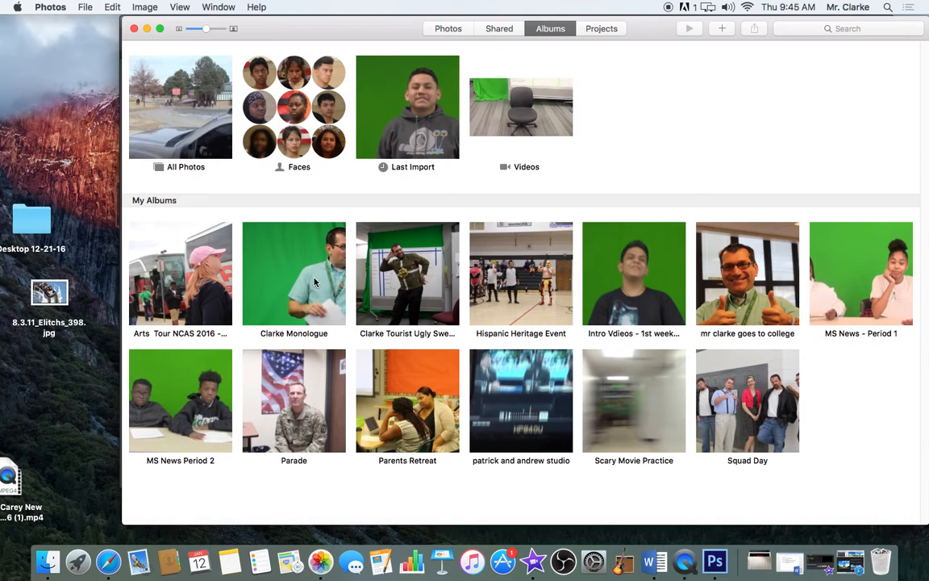
{"action": "double_click", "coordinate": [726, 258]}
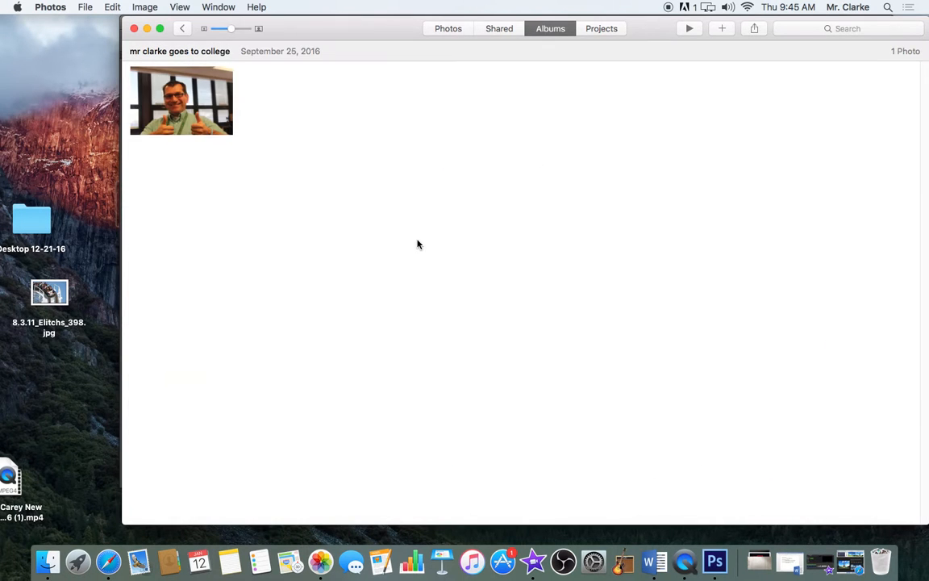
{"action": "left_click_drag", "start_coordinate": [172, 102], "coordinate": [88, 115]}
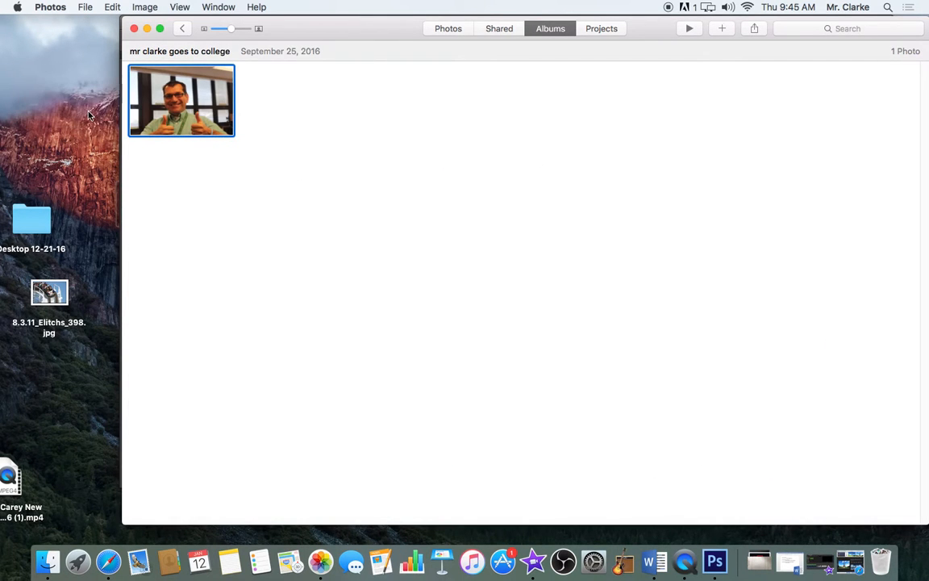
{"action": "left_click", "coordinate": [134, 29]}
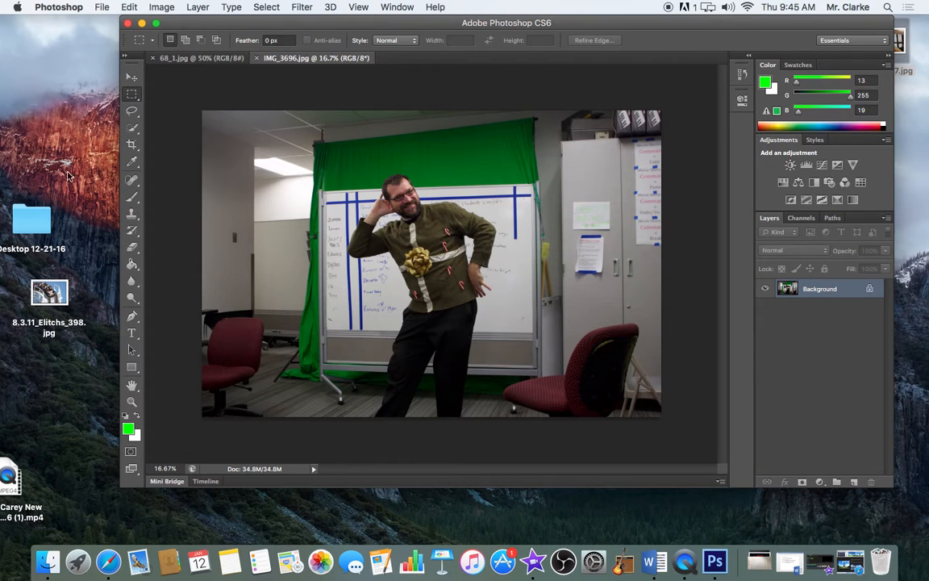
- Move the Photoshop window clear of the desktop file and open IMG_5807.jpg as another document in it
{"action": "left_click_drag", "start_coordinate": [202, 22], "coordinate": [188, 62]}
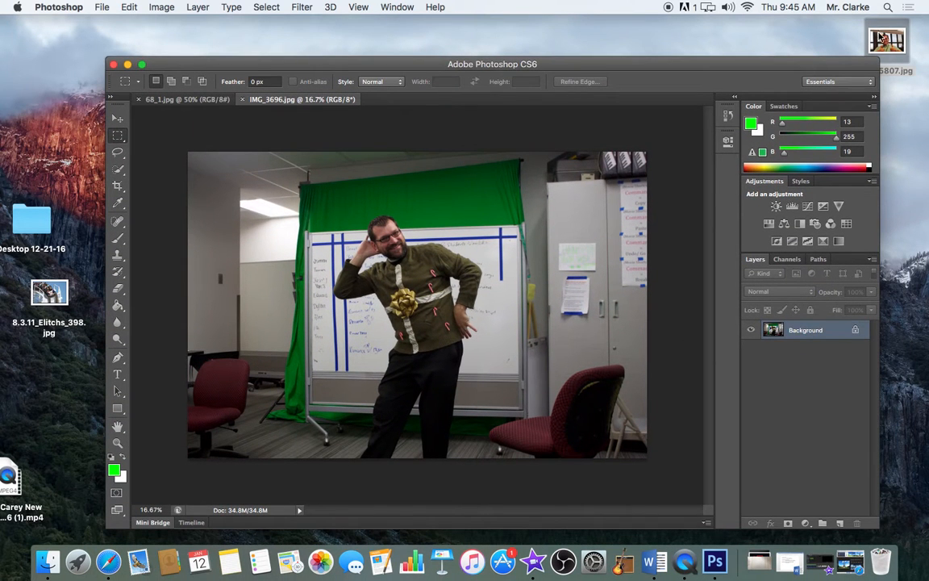
{"action": "left_click", "coordinate": [894, 40]}
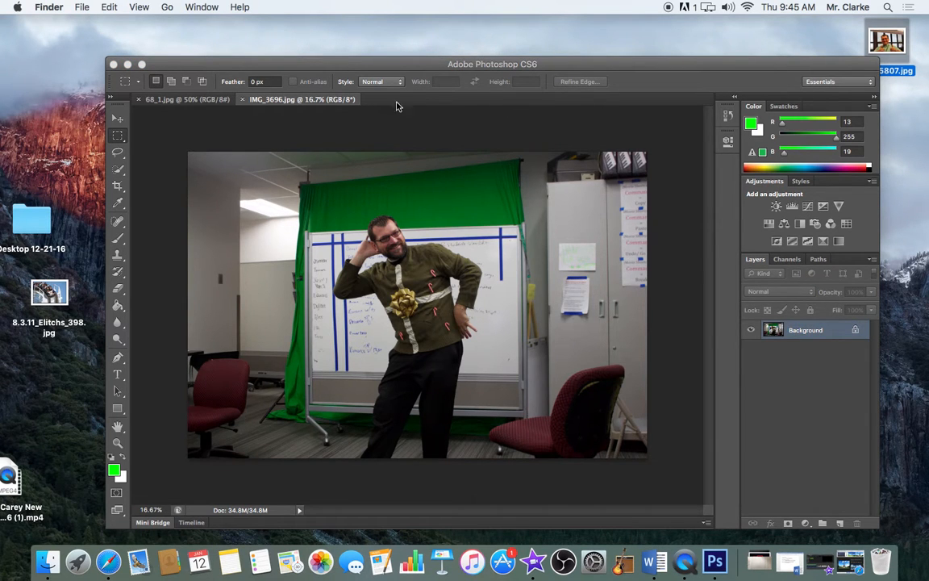
{"action": "left_click_drag", "start_coordinate": [887, 42], "coordinate": [401, 103]}
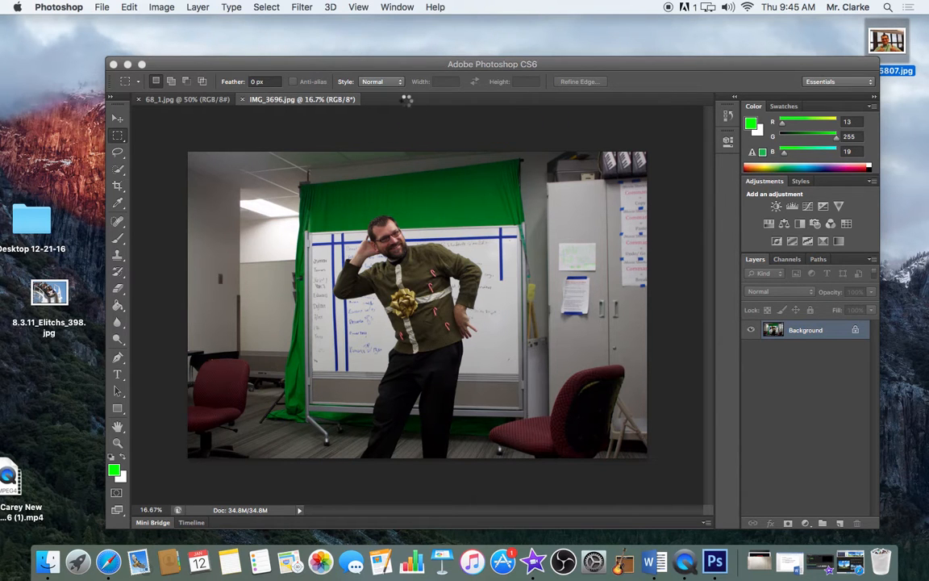
- View 68_1.jpg, return to IMG_3696.jpg, and set up the Quick Selection tool in add mode with a 14 px brush
{"action": "left_click", "coordinate": [208, 100]}
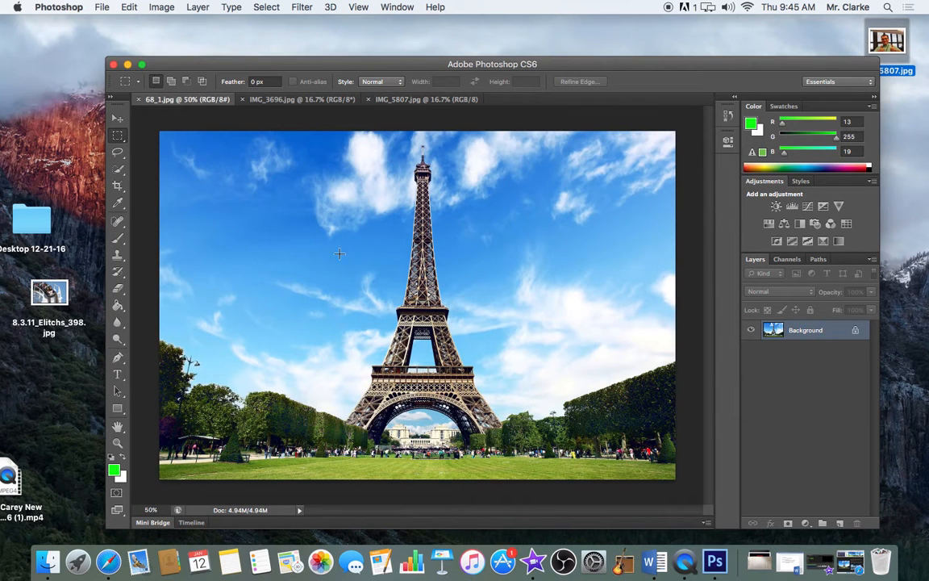
{"action": "left_click", "coordinate": [318, 100]}
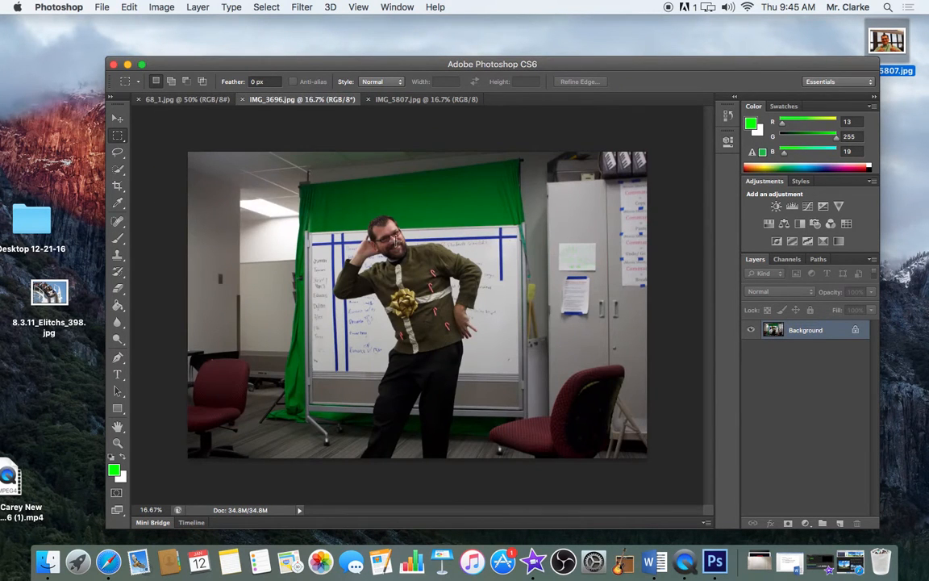
{"action": "left_click", "coordinate": [120, 171]}
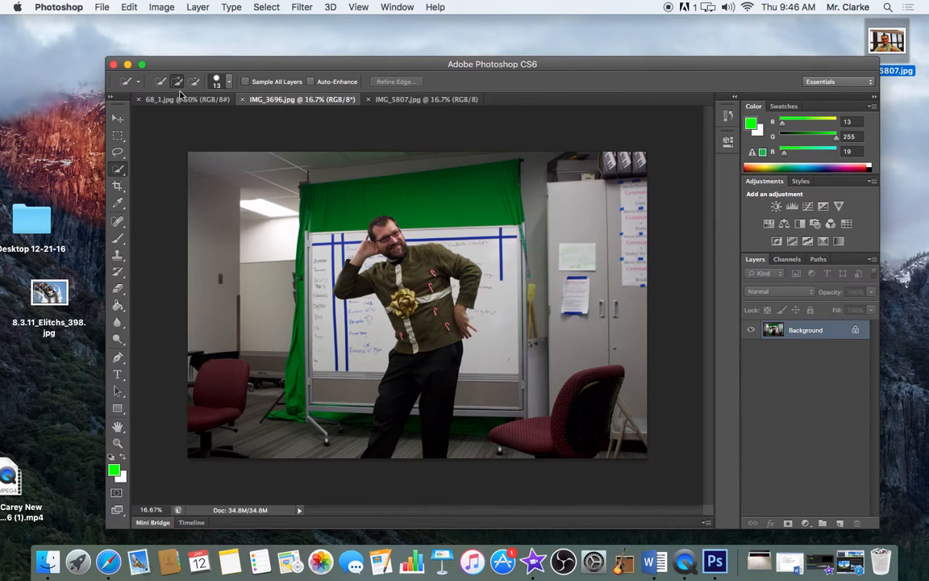
{"action": "left_click", "coordinate": [230, 83]}
{"action": "mouse_move", "coordinate": [165, 119]}
{"action": "left_mouse_down"}
{"action": "mouse_move", "coordinate": [231, 119]}
{"action": "mouse_move", "coordinate": [165, 118]}
{"action": "left_mouse_up"}
{"action": "left_click", "coordinate": [179, 85]}
{"action": "left_click", "coordinate": [178, 83]}
- Zoom in on the man in IMG_3696.jpg and back out to the whole photo
{"action": "key", "text": "super+equal"}
{"action": "key", "text": "super+equal"}
{"action": "key", "text": "super+equal"}
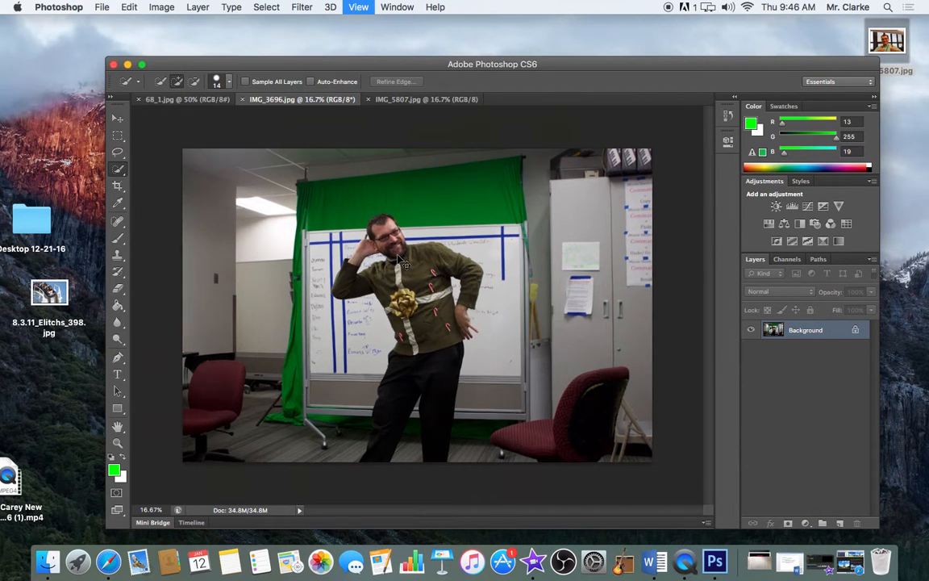
{"action": "key", "text": "super+minus"}
{"action": "key", "text": "super+minus"}
{"action": "key", "text": "super+minus"}
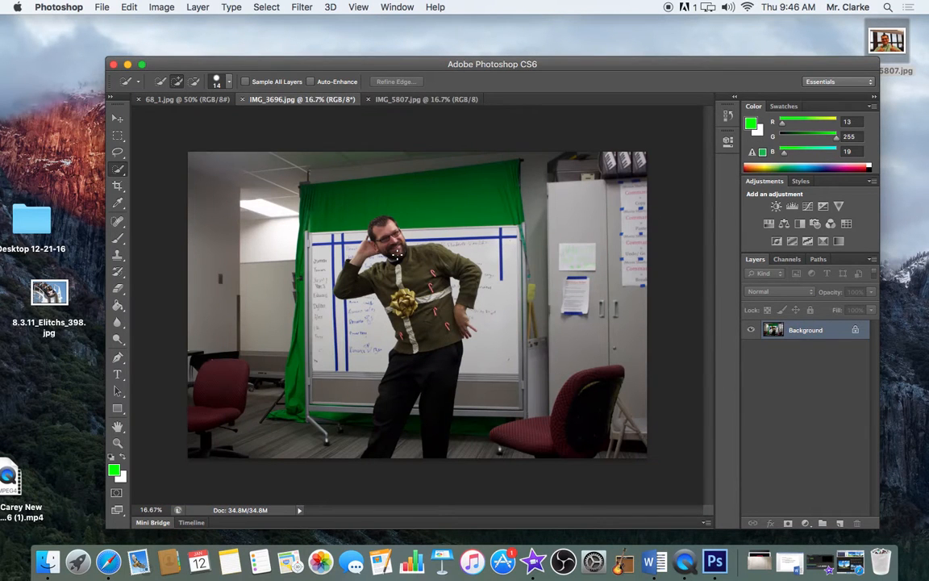
- Try to move the locked background layer with the Move tool and return to Quick Selection
{"action": "left_click", "coordinate": [119, 119]}
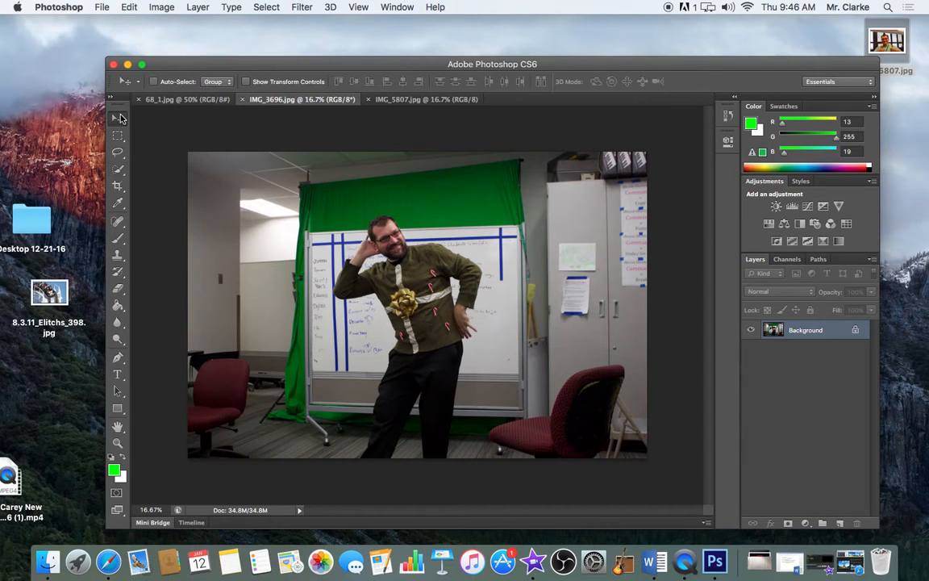
{"action": "mouse_move", "coordinate": [234, 217]}
{"action": "left_mouse_down"}
{"action": "mouse_move", "coordinate": [230, 199]}
{"action": "mouse_move", "coordinate": [238, 220]}
{"action": "left_mouse_up"}
{"action": "left_click", "coordinate": [564, 203]}
{"action": "left_click", "coordinate": [121, 170]}
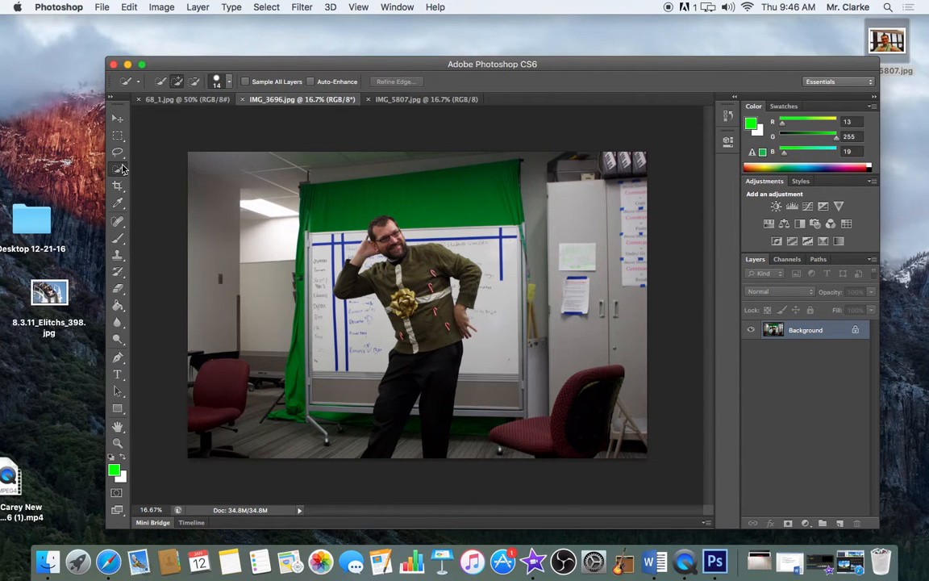
- Switch to the Magic Wand tool and back to the Quick Selection tool
{"action": "right_click", "coordinate": [121, 169]}
{"action": "left_click", "coordinate": [125, 165]}
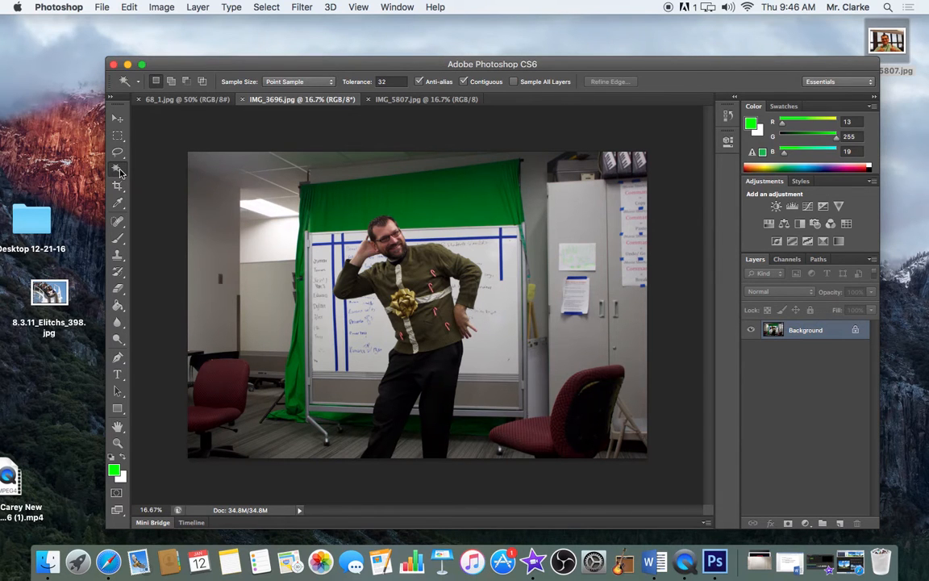
{"action": "right_click", "coordinate": [120, 172]}
{"action": "left_click", "coordinate": [158, 166]}
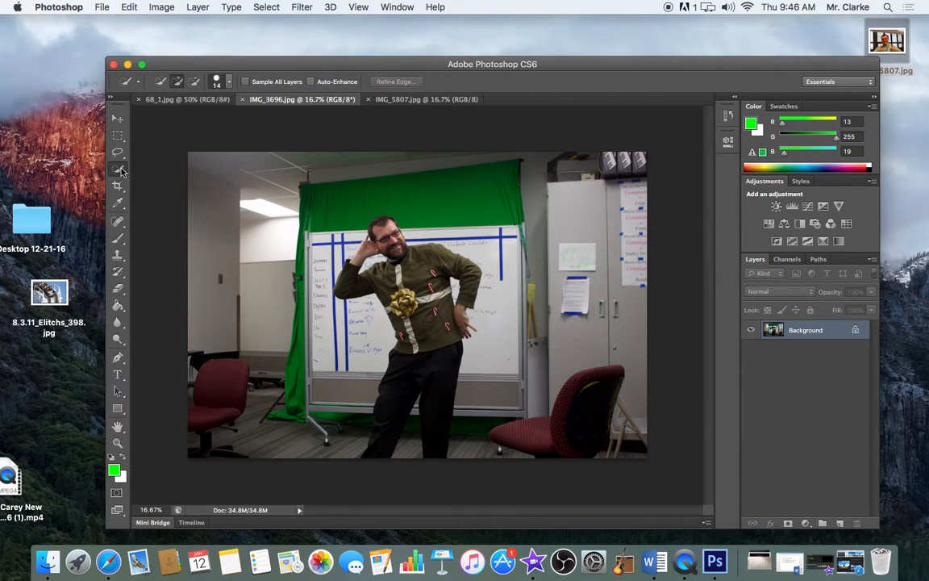
- Select the man's head and part of his sweater with the Quick Selection tool in add mode
{"action": "left_click", "coordinate": [177, 83]}
{"action": "left_click_drag", "start_coordinate": [388, 234], "coordinate": [392, 238]}
{"action": "left_click_drag", "start_coordinate": [406, 272], "coordinate": [366, 242]}
- Enlarge the Quick Selection brush to 41 px and extend the selection over the man's raised arm, sweater and trousers
{"action": "left_click", "coordinate": [230, 83]}
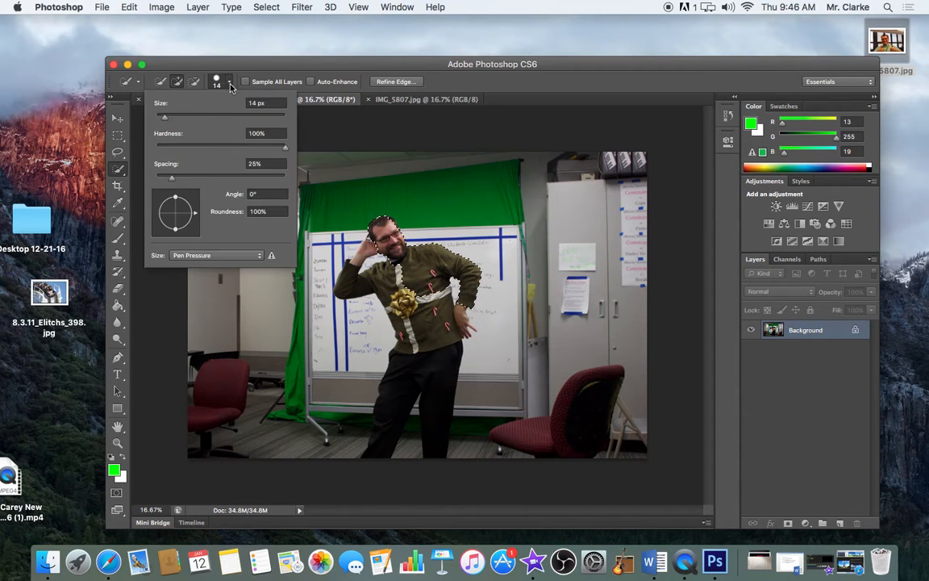
{"action": "left_click_drag", "start_coordinate": [163, 119], "coordinate": [181, 119]}
{"action": "mouse_move", "coordinate": [377, 232]}
{"action": "left_mouse_down"}
{"action": "mouse_move", "coordinate": [420, 308]}
{"action": "mouse_move", "coordinate": [397, 278]}
{"action": "mouse_move", "coordinate": [352, 277]}
{"action": "mouse_move", "coordinate": [374, 284]}
{"action": "left_mouse_up"}
{"action": "mouse_move", "coordinate": [398, 319]}
{"action": "left_mouse_down"}
{"action": "mouse_move", "coordinate": [407, 344]}
{"action": "mouse_move", "coordinate": [387, 448]}
{"action": "mouse_move", "coordinate": [385, 429]}
{"action": "left_mouse_up"}
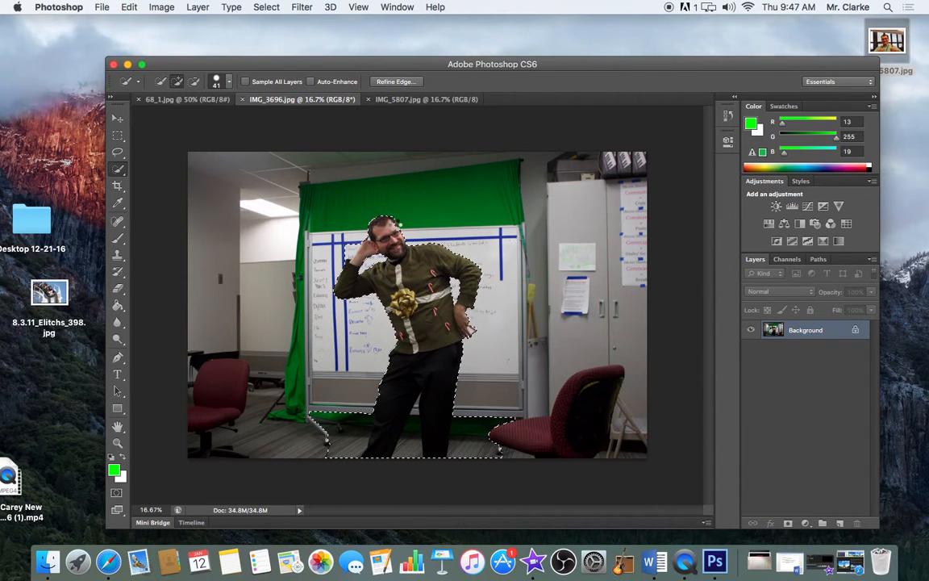
- Subtract the floor areas beside and between the man's legs from the selection
{"action": "left_click", "coordinate": [195, 82]}
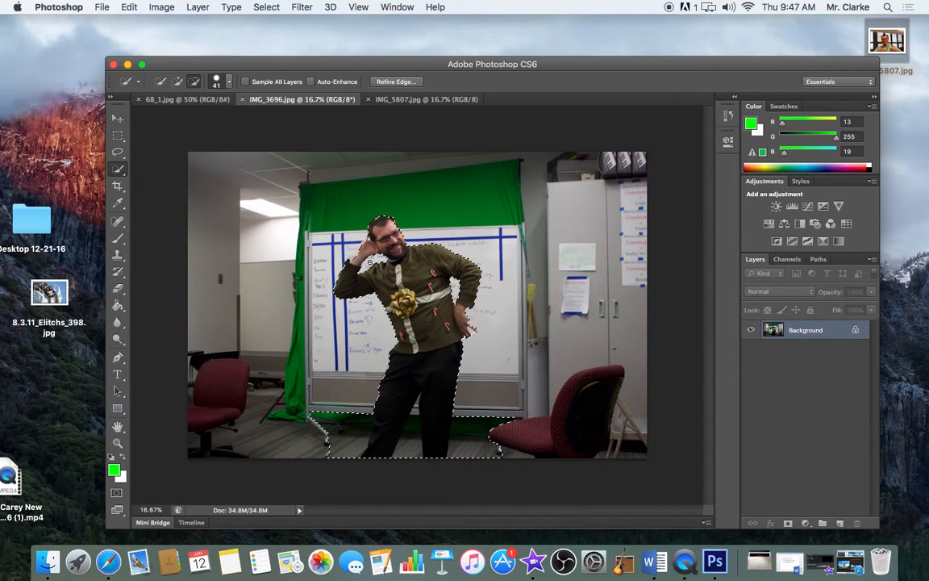
{"action": "left_click_drag", "start_coordinate": [355, 418], "coordinate": [342, 452]}
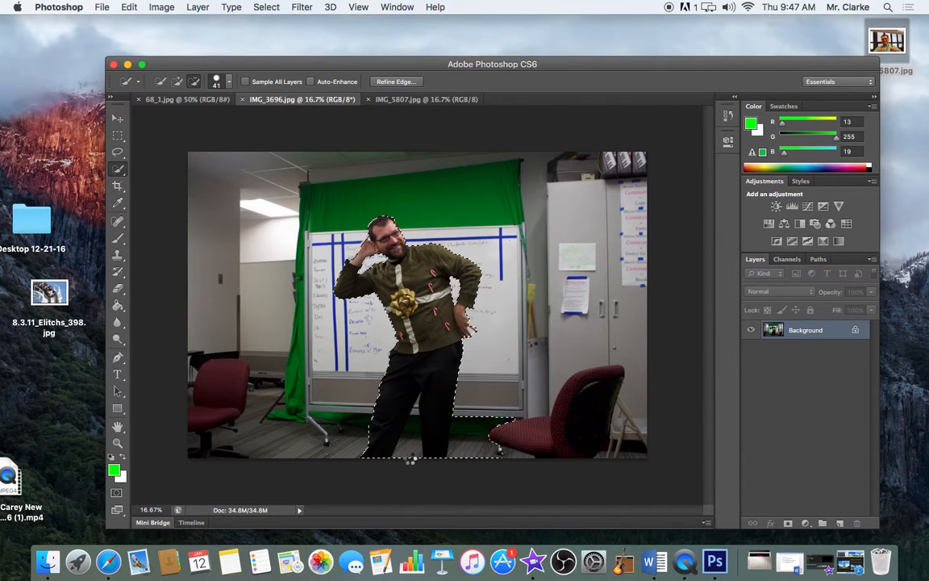
{"action": "left_click_drag", "start_coordinate": [409, 454], "coordinate": [416, 408]}
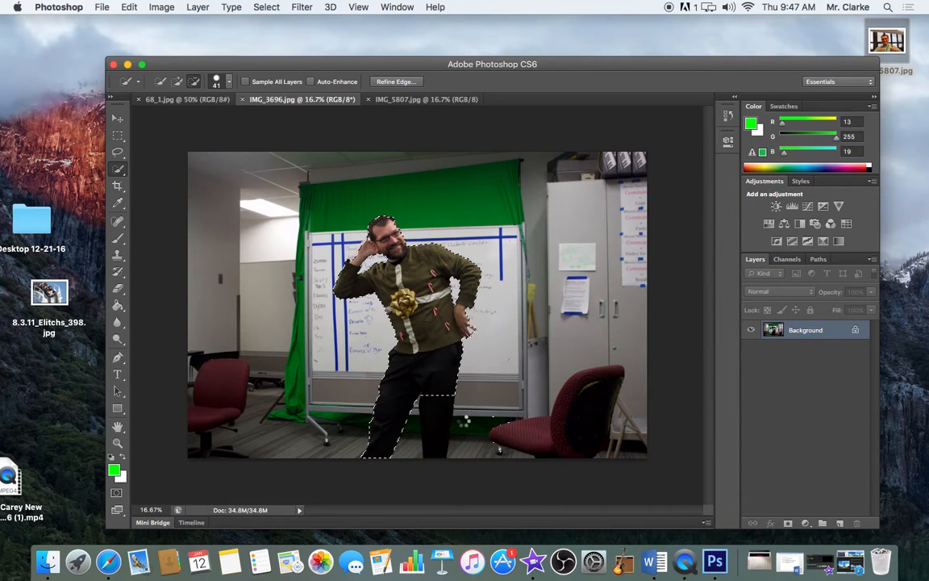
- Add the missing lower part of the man's trouser leg nearest the red chair back to the selection
{"action": "key", "text": "super+equal"}
{"action": "key", "text": "super+equal"}
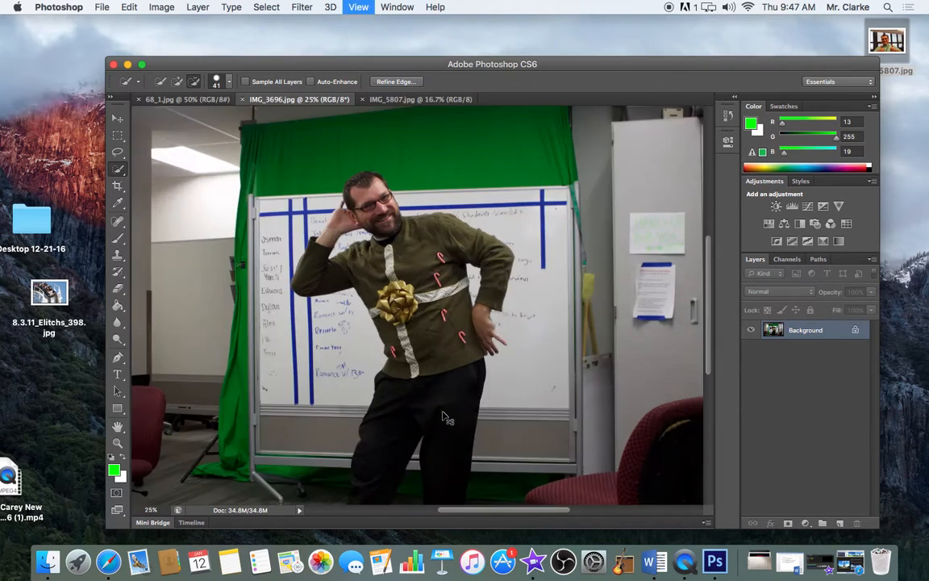
{"action": "scroll", "coordinate": [443, 411], "scroll_direction": "down", "scroll_amount": 5}
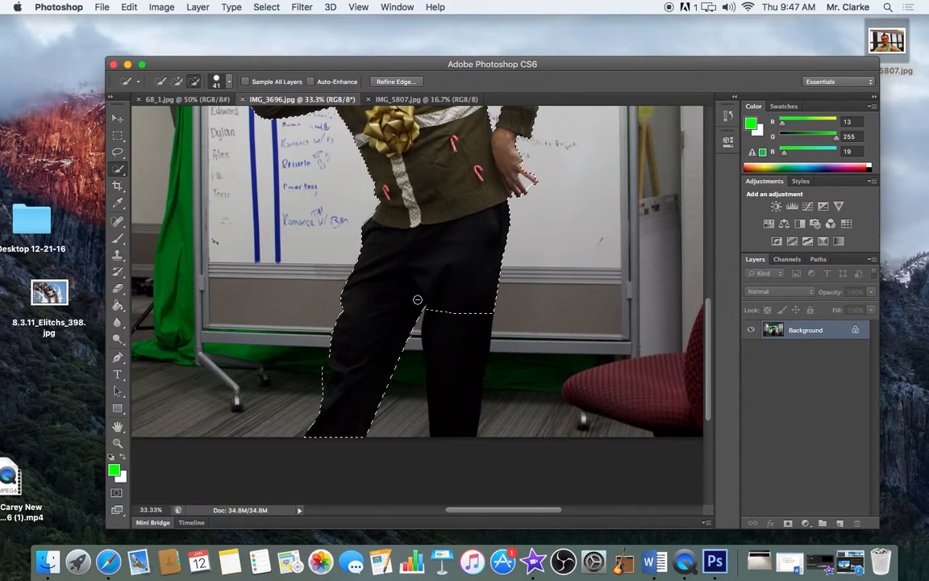
{"action": "left_click", "coordinate": [178, 83]}
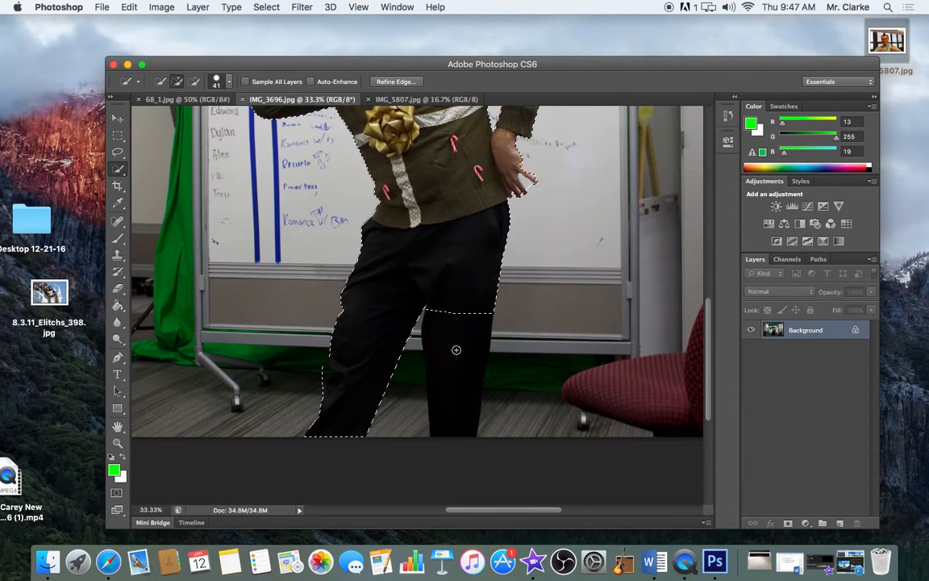
{"action": "left_click_drag", "start_coordinate": [451, 376], "coordinate": [451, 398]}
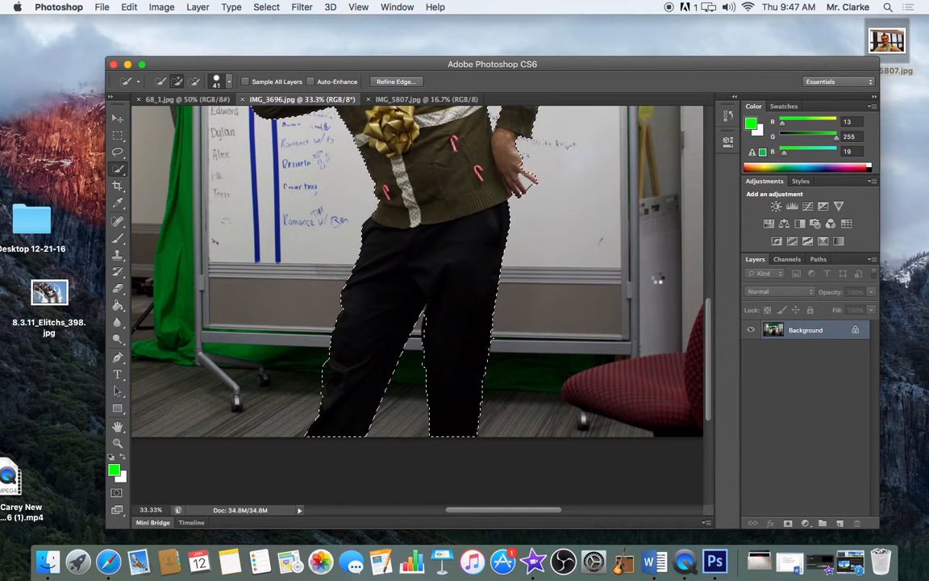
- Reduce the Quick Selection brush to 11 px and add the man's fingertip beside his hair to the selection
{"action": "scroll", "coordinate": [698, 300], "scroll_direction": "up", "scroll_amount": 3}
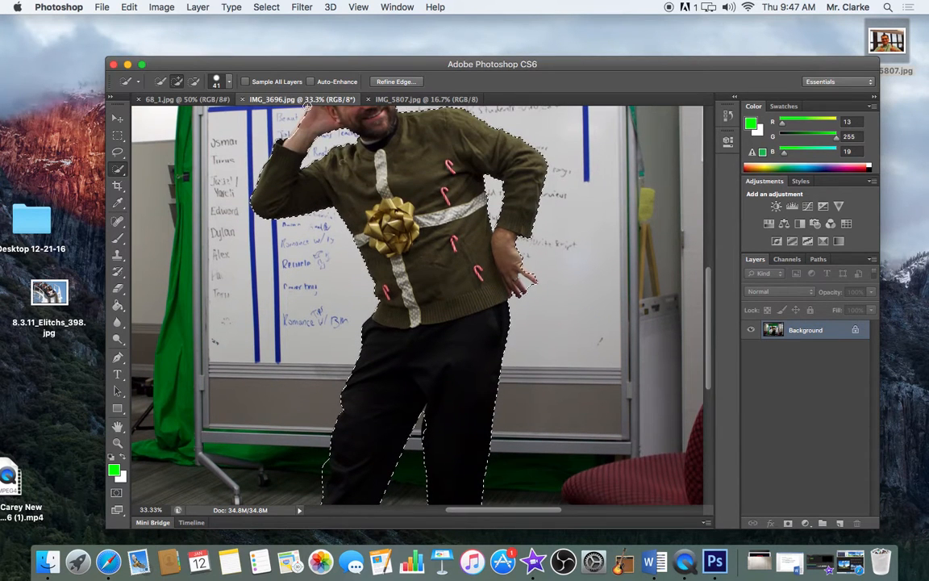
{"action": "left_click", "coordinate": [194, 82]}
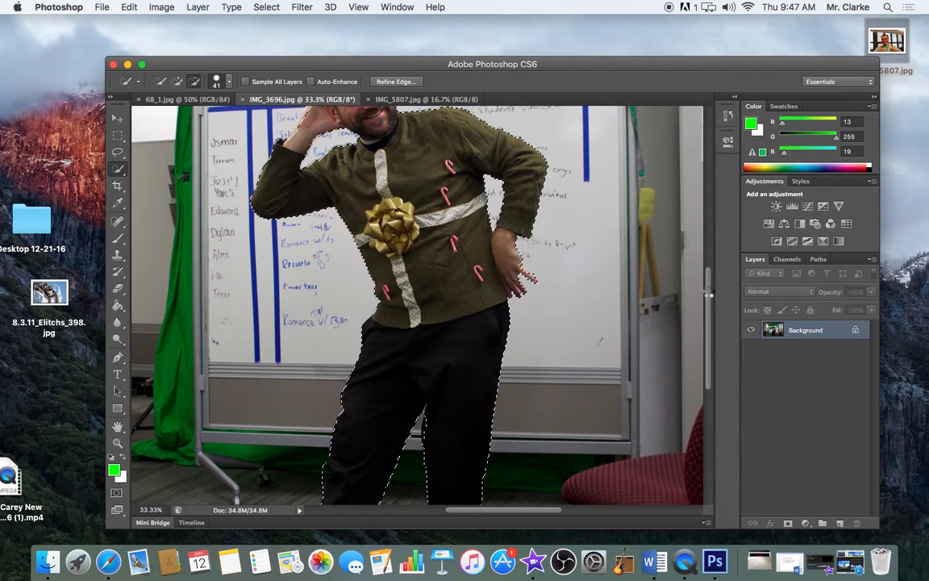
{"action": "scroll", "coordinate": [708, 282], "scroll_direction": "up", "scroll_amount": 1}
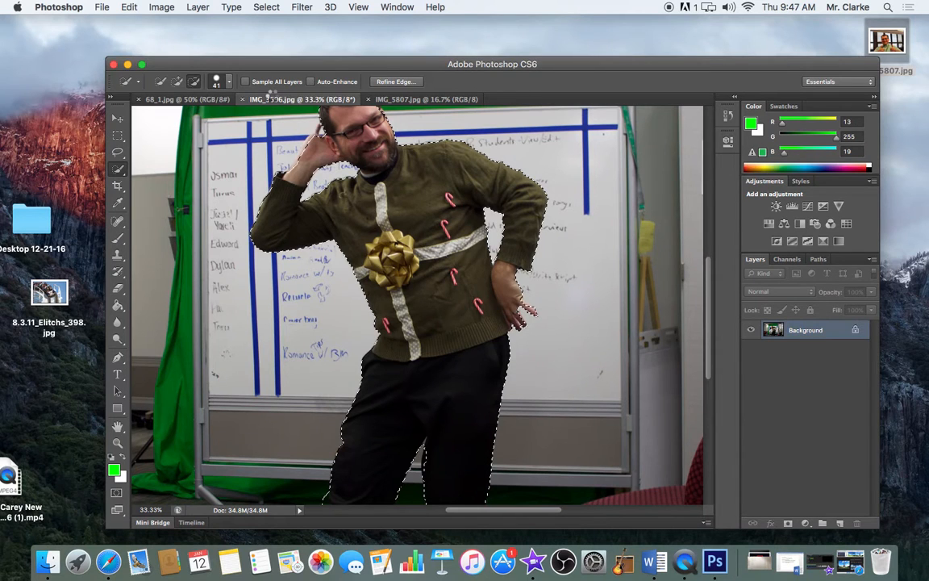
{"action": "left_click", "coordinate": [178, 82]}
{"action": "key", "text": "super+equal"}
{"action": "key", "text": "super+equal"}
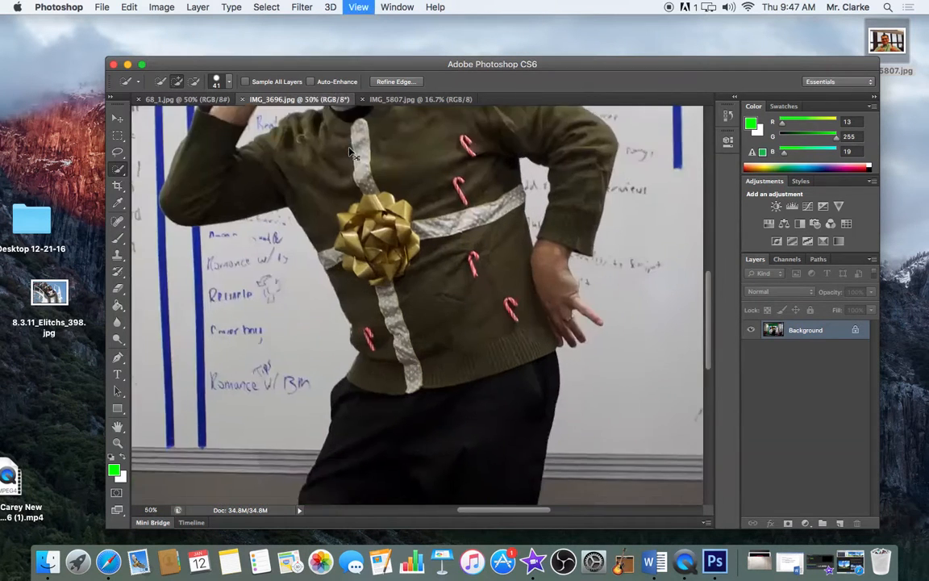
{"action": "scroll", "coordinate": [642, 204], "scroll_direction": "up", "scroll_amount": 10}
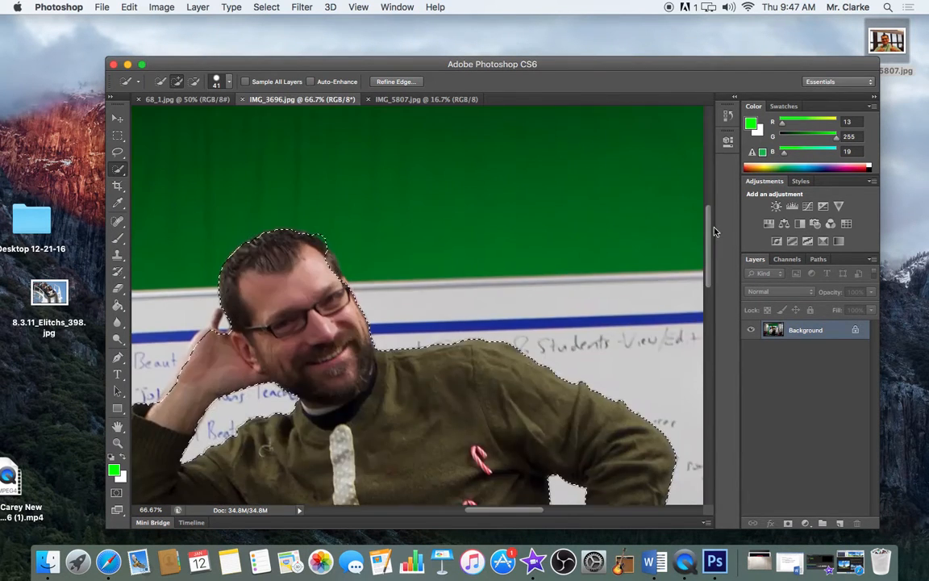
{"action": "scroll", "coordinate": [666, 239], "scroll_direction": "down", "scroll_amount": 1}
{"action": "left_click", "coordinate": [217, 82]}
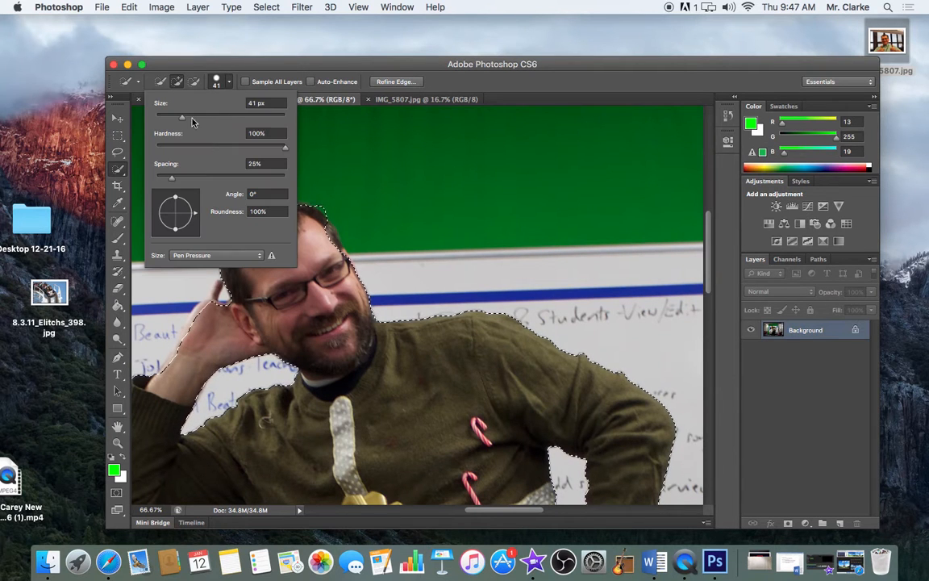
{"action": "left_click_drag", "start_coordinate": [173, 119], "coordinate": [161, 118]}
{"action": "left_click", "coordinate": [218, 288]}
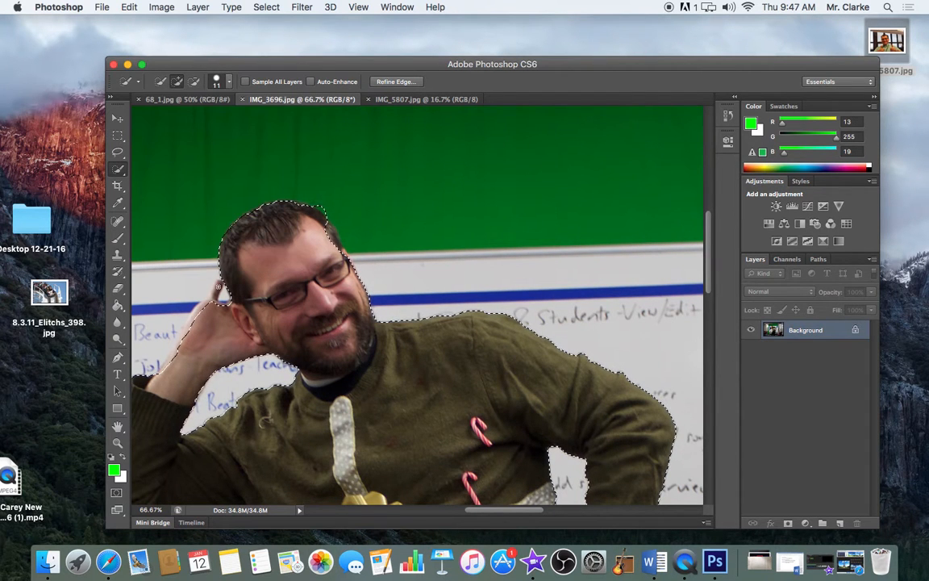
{"action": "left_click_drag", "start_coordinate": [218, 288], "coordinate": [210, 304]}
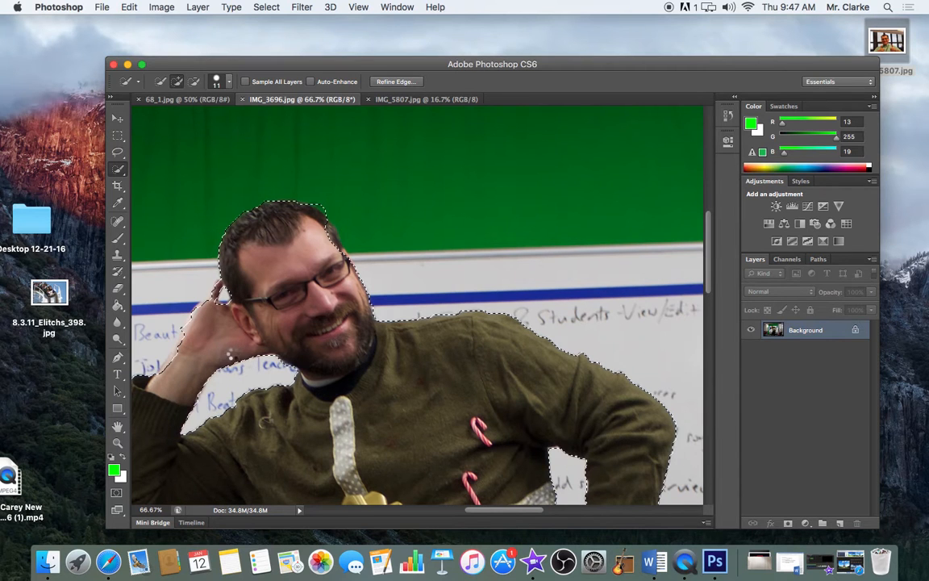
- Subtract the strip of green backdrop beside the man's forehead from the selection and return to add mode
{"action": "scroll", "coordinate": [236, 350], "scroll_direction": "down", "scroll_amount": 1}
{"action": "key", "text": "alt"}
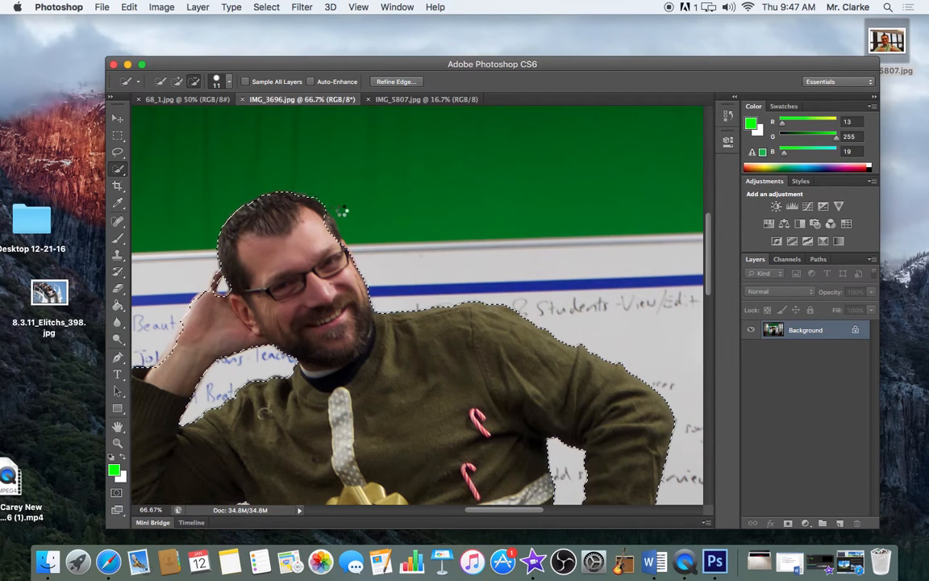
{"action": "key", "text": "super+minus"}
{"action": "left_click", "coordinate": [178, 81]}
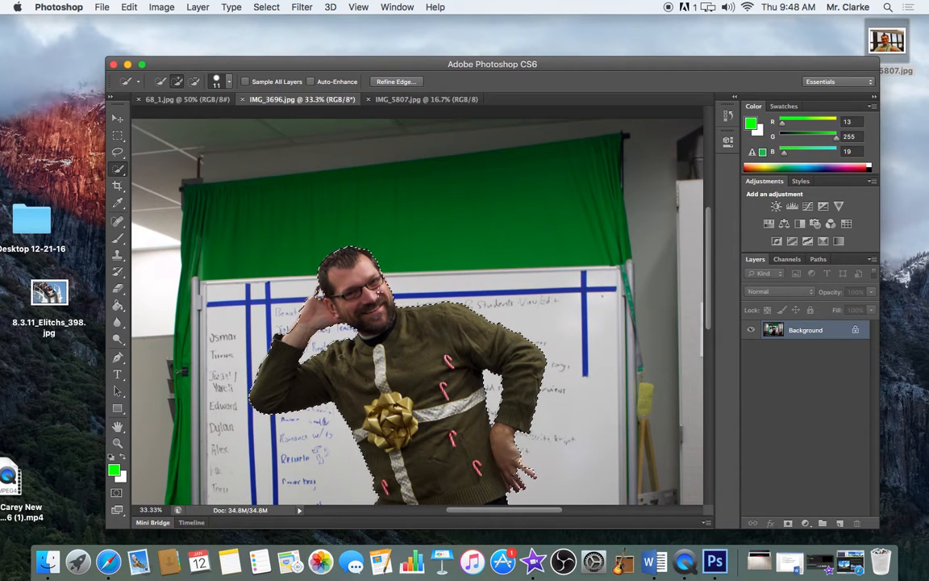
- Paste the cut-out man into the Eiffel Tower image 68_1.jpg and delete the pasted layer
{"action": "left_click", "coordinate": [187, 100]}
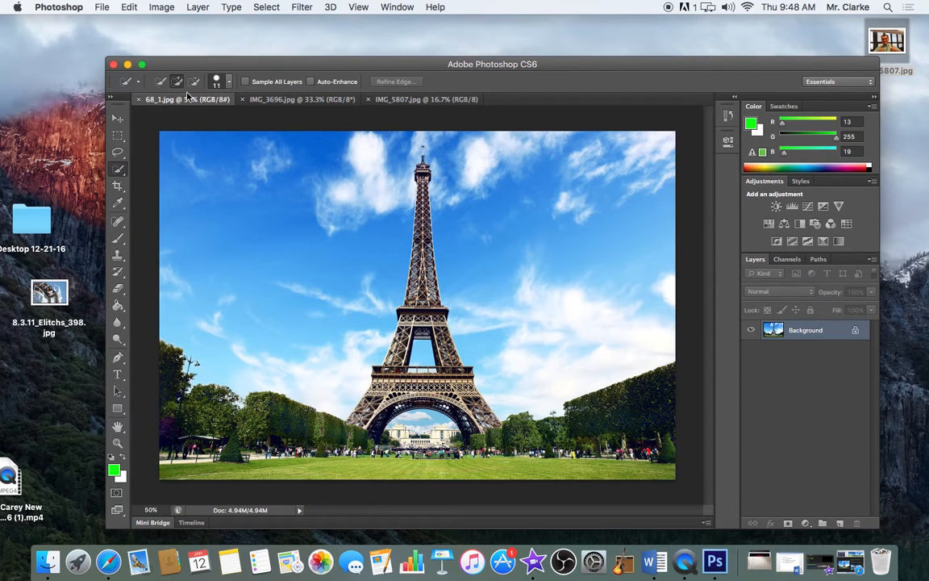
{"action": "key", "text": "super+v"}
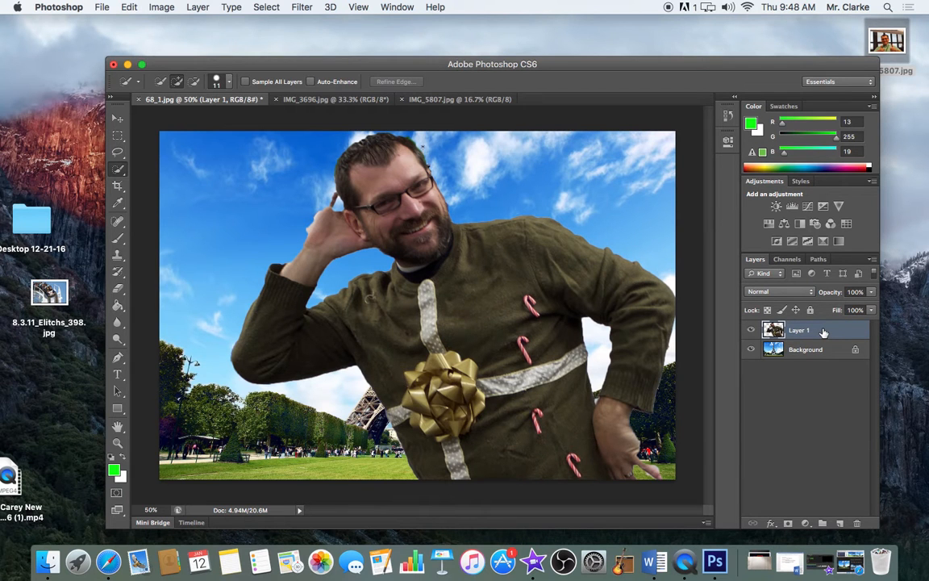
{"action": "key", "text": "BackSpace"}
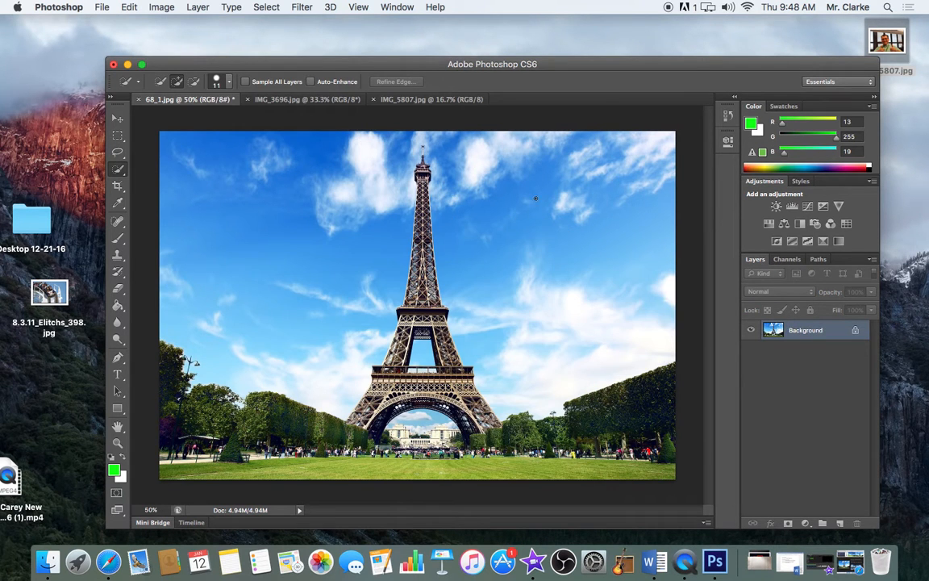
- Copy the selected man from IMG_3696.jpg and paste him as a new layer into the Eiffel Tower image 68_1.jpg
{"action": "left_click", "coordinate": [306, 99]}
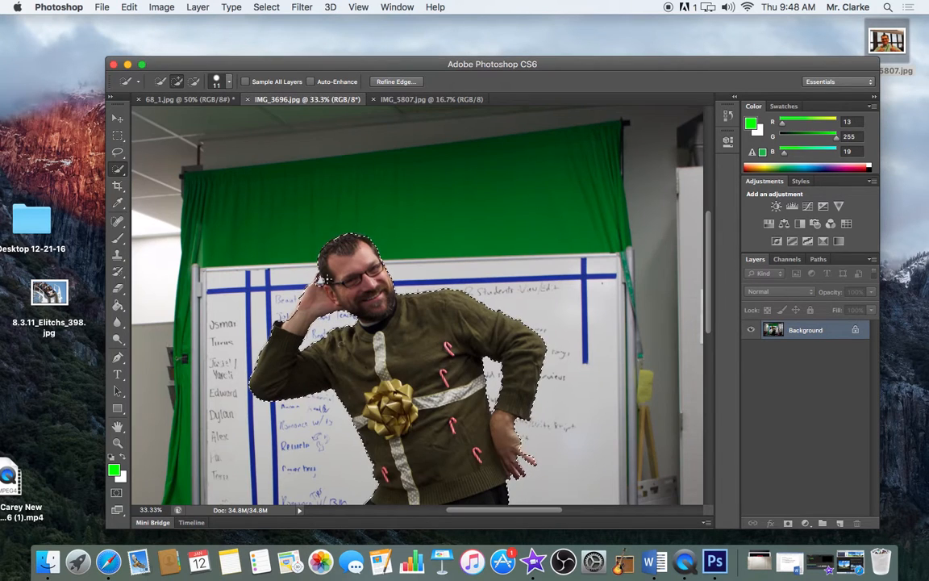
{"action": "key", "text": "super+equal"}
{"action": "key", "text": "super+equal"}
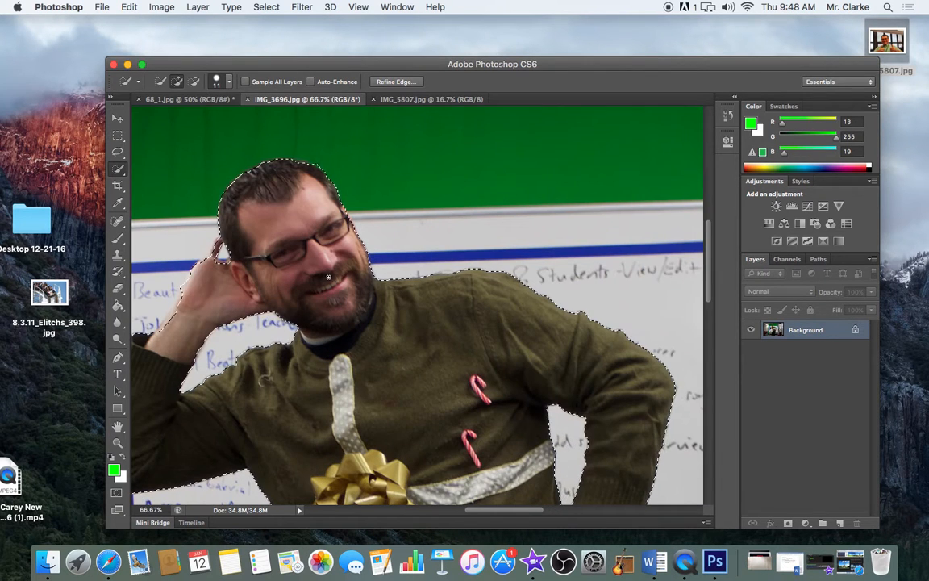
{"action": "scroll", "coordinate": [327, 276], "scroll_direction": "left", "scroll_amount": 2}
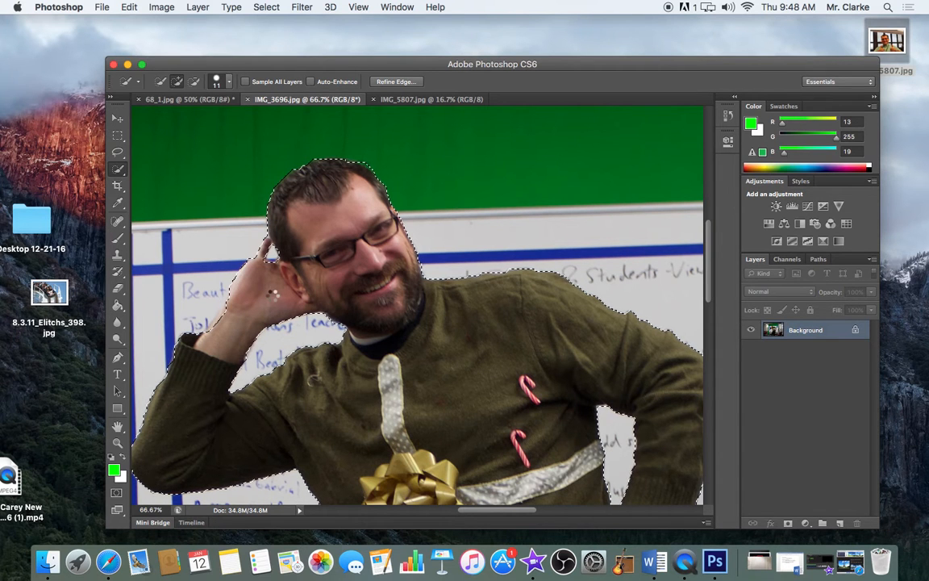
{"action": "key", "text": "super+c"}
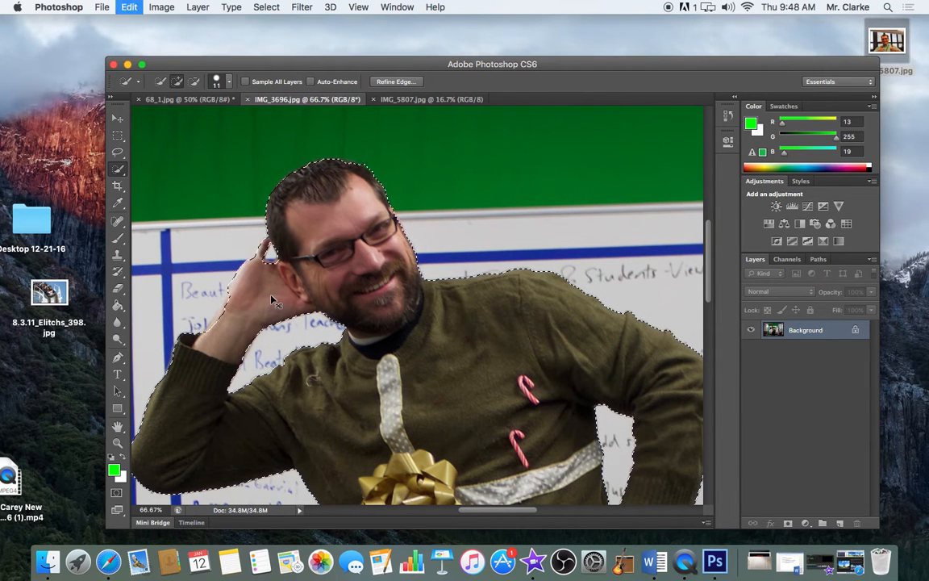
{"action": "left_click", "coordinate": [190, 98]}
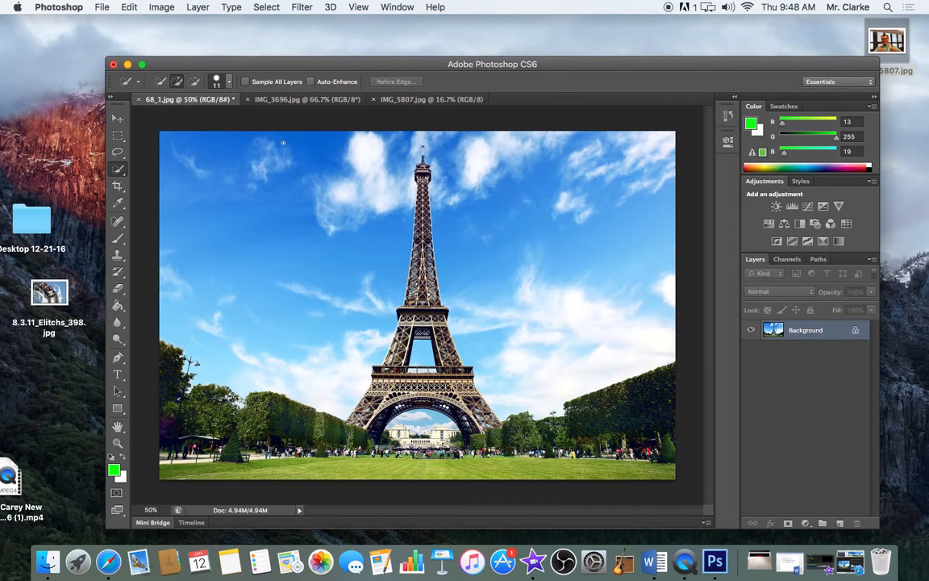
{"action": "key", "text": "super+v"}
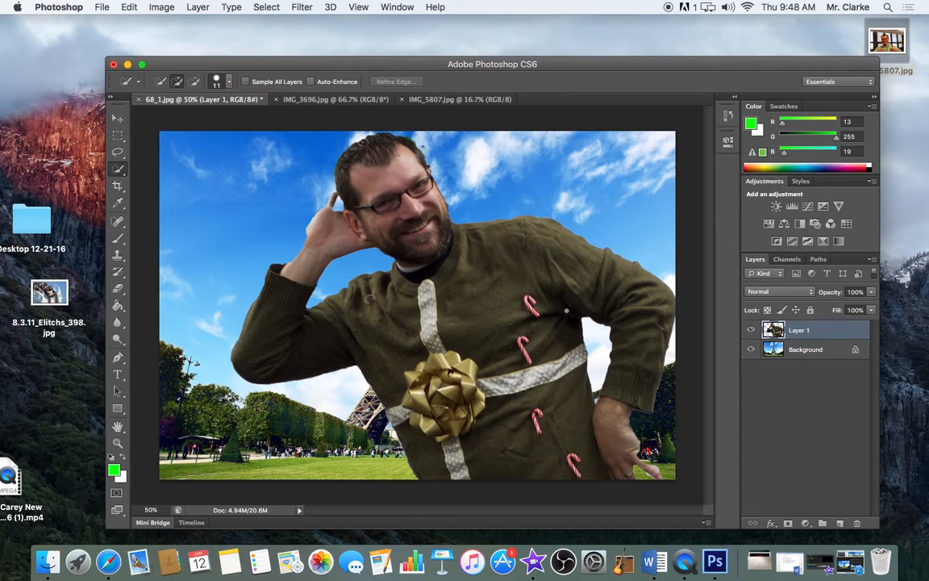
- Scale the man's layer to about 60% and place him in the lower-right part of the photo beside the Eiffel Tower
{"action": "key", "text": "super+t"}
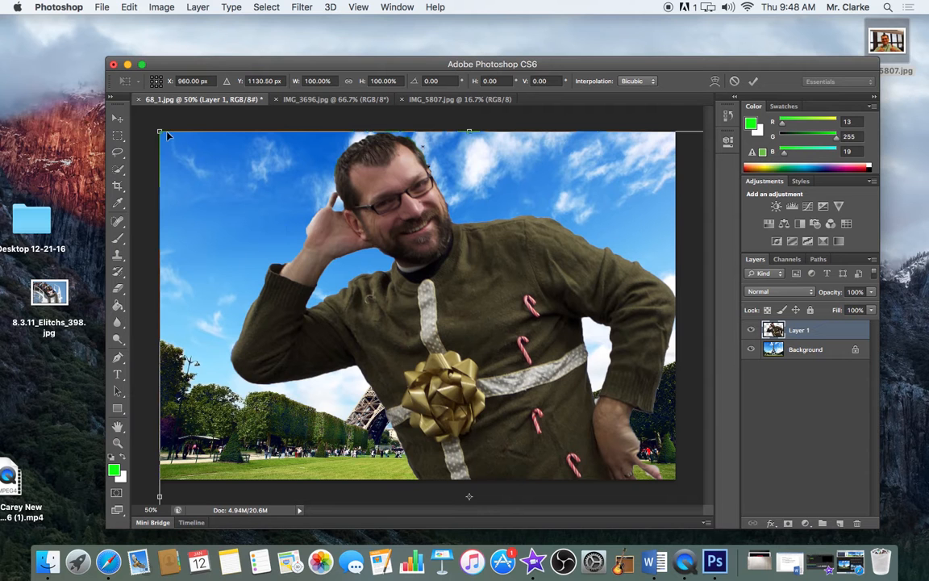
{"action": "left_click_drag", "start_coordinate": [195, 150], "coordinate": [398, 300]}
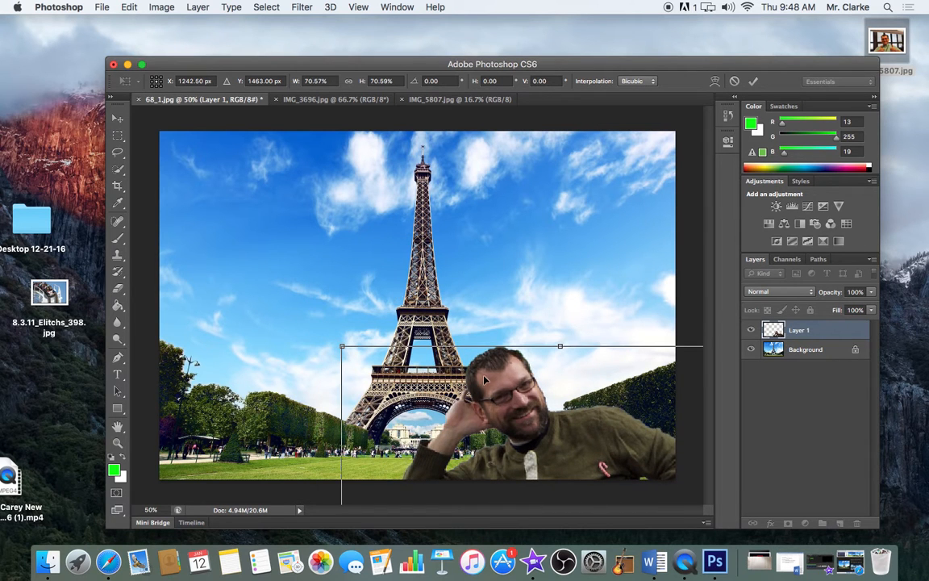
{"action": "left_click_drag", "start_coordinate": [481, 351], "coordinate": [434, 239]}
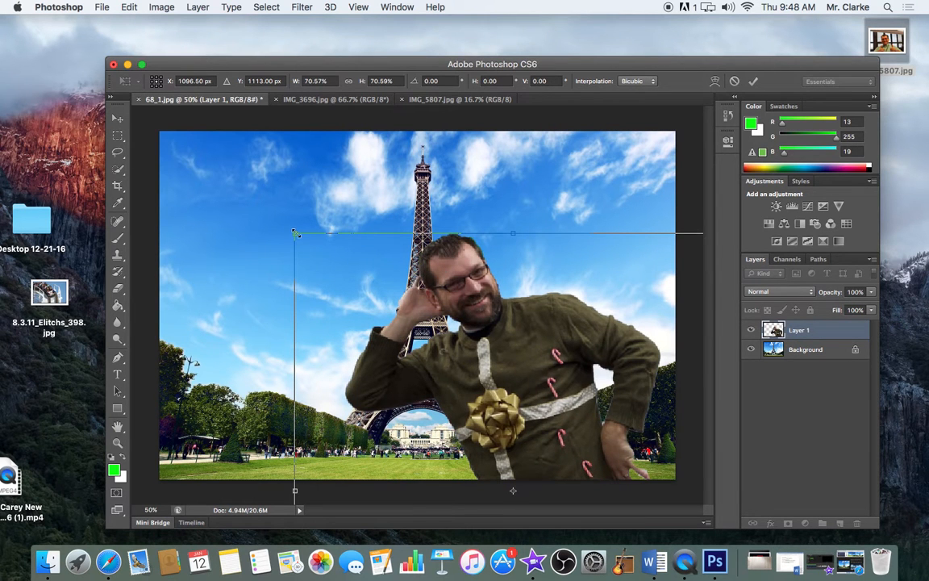
{"action": "left_click_drag", "start_coordinate": [295, 233], "coordinate": [365, 275]}
{"action": "left_click_drag", "start_coordinate": [474, 316], "coordinate": [429, 267]}
{"action": "left_click_drag", "start_coordinate": [321, 229], "coordinate": [397, 316]}
{"action": "left_click_drag", "start_coordinate": [508, 352], "coordinate": [504, 329]}
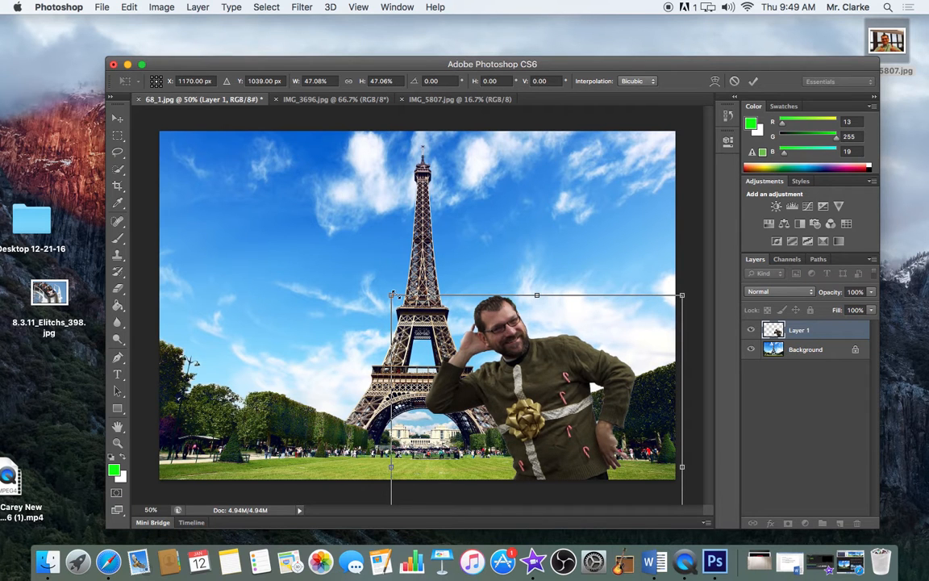
{"action": "left_click_drag", "start_coordinate": [390, 294], "coordinate": [311, 200]}
{"action": "left_click_drag", "start_coordinate": [402, 234], "coordinate": [488, 344]}
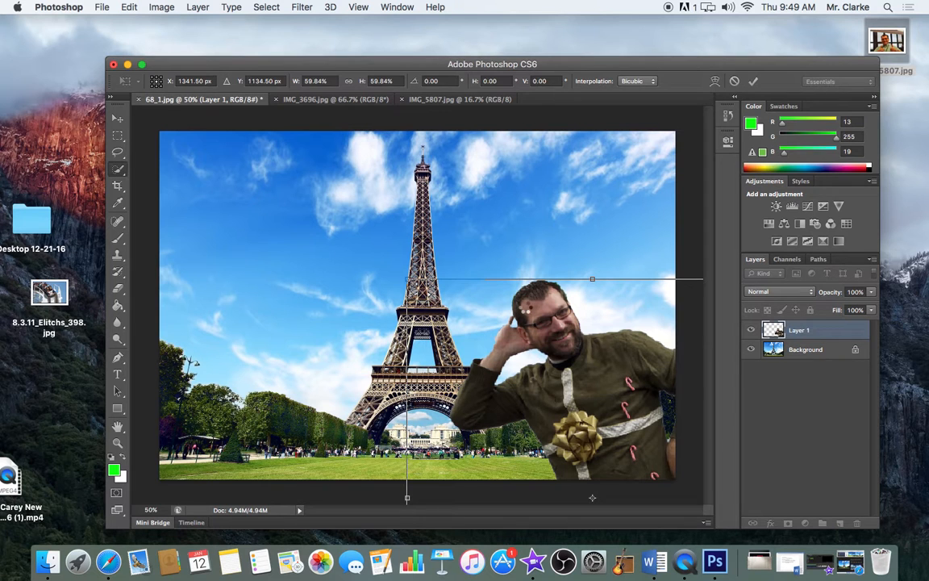
{"action": "key", "text": "Return"}
{"action": "key", "text": "w"}
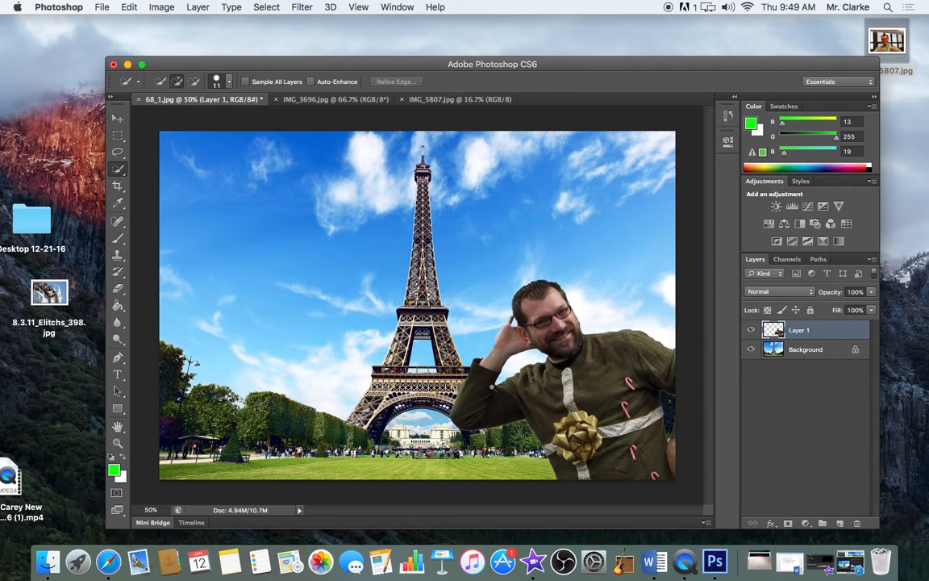
- Lighten the man's layer with a Shadows/Highlights adjustment, setting the shadows amount to 18%
{"action": "left_click", "coordinate": [164, 8]}
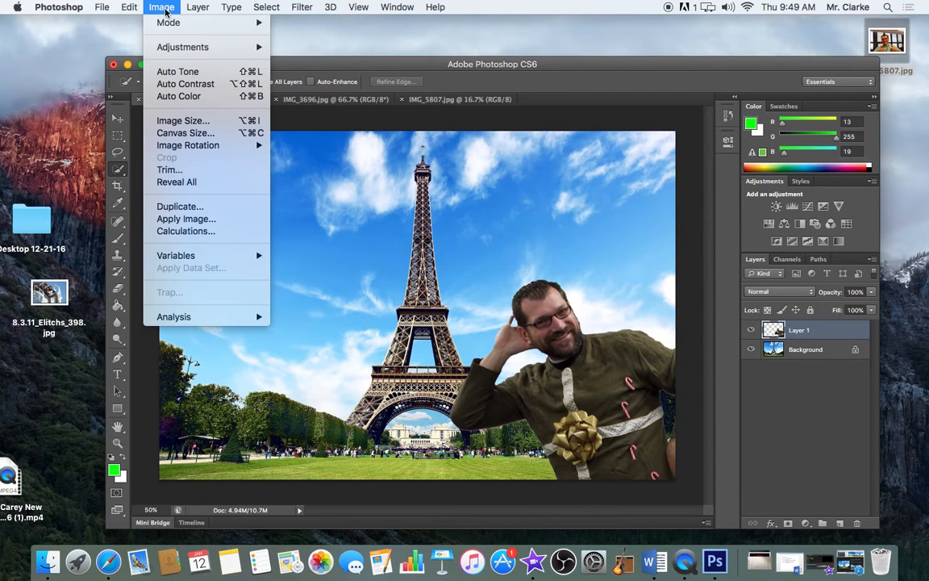
{"action": "mouse_move", "coordinate": [169, 46]}
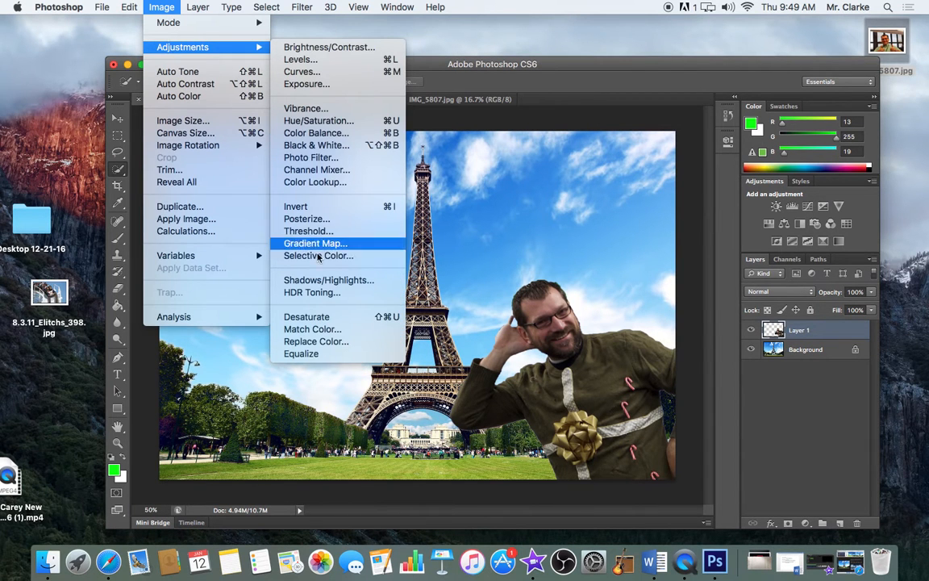
{"action": "left_click", "coordinate": [319, 279]}
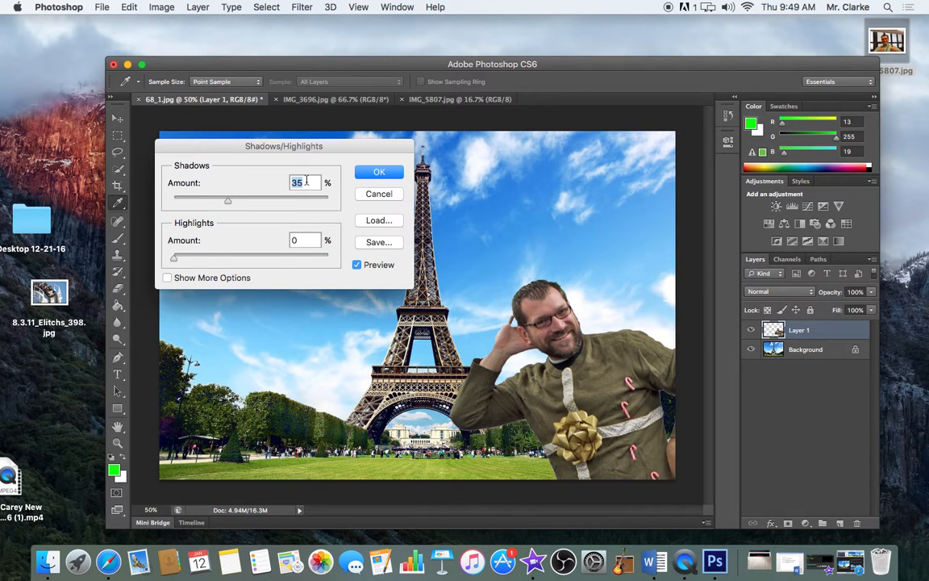
{"action": "left_click_drag", "start_coordinate": [216, 203], "coordinate": [202, 203]}
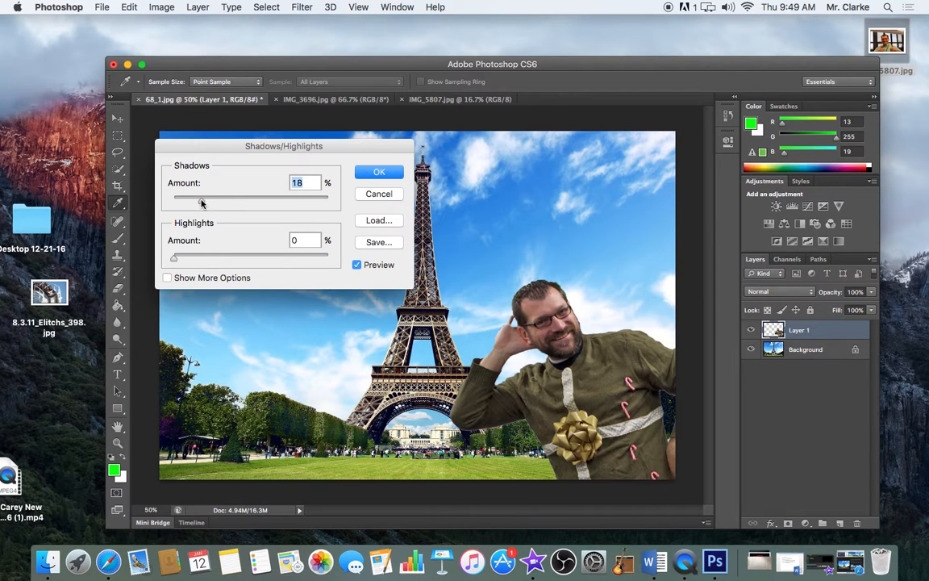
{"action": "left_click", "coordinate": [365, 165]}
{"action": "key", "text": "w"}
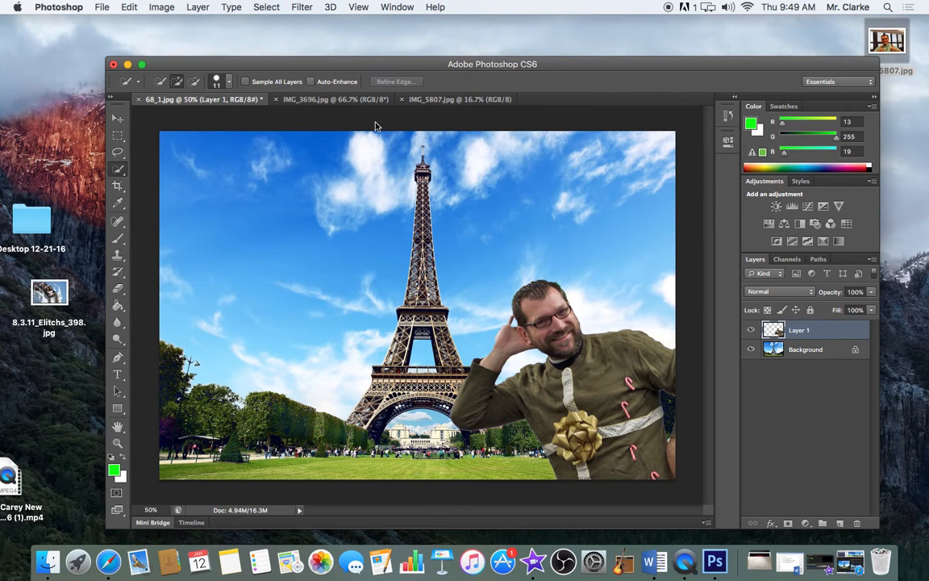
- Apply a Brightness/Contrast adjustment to the man's layer with brightness 21 and contrast 13
{"action": "left_click", "coordinate": [159, 5]}
{"action": "mouse_move", "coordinate": [175, 45]}
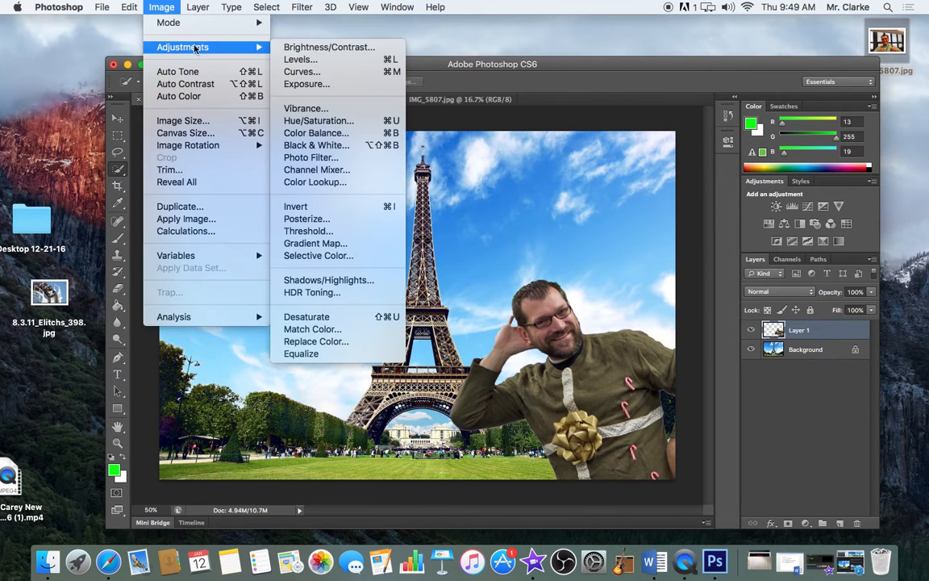
{"action": "left_click", "coordinate": [295, 47]}
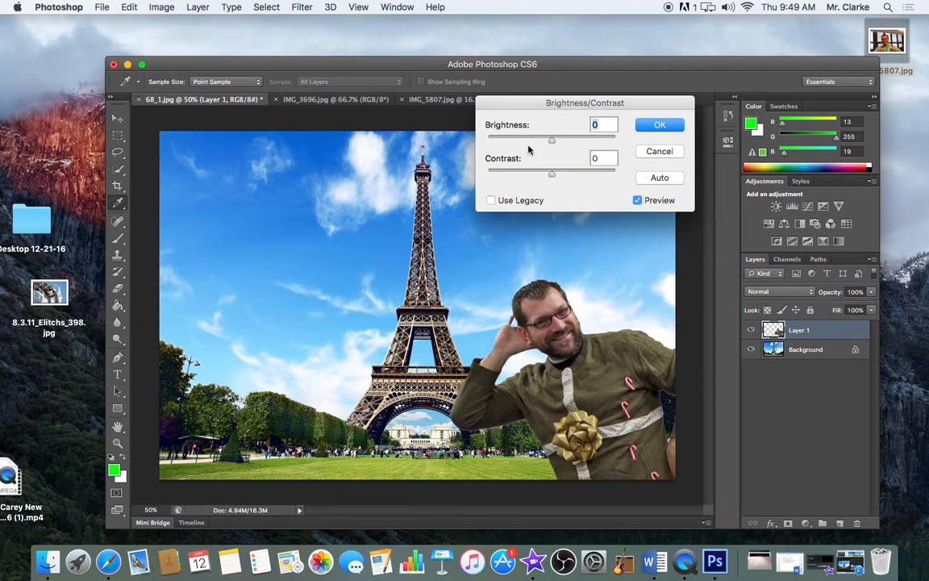
{"action": "left_click_drag", "start_coordinate": [552, 139], "coordinate": [560, 184]}
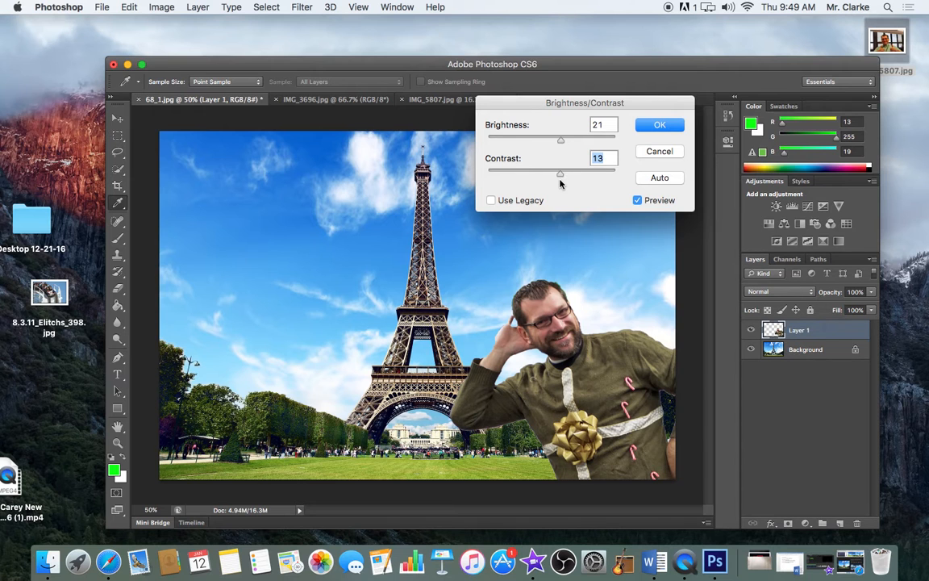
{"action": "key", "text": "Return"}
{"action": "key", "text": "w"}
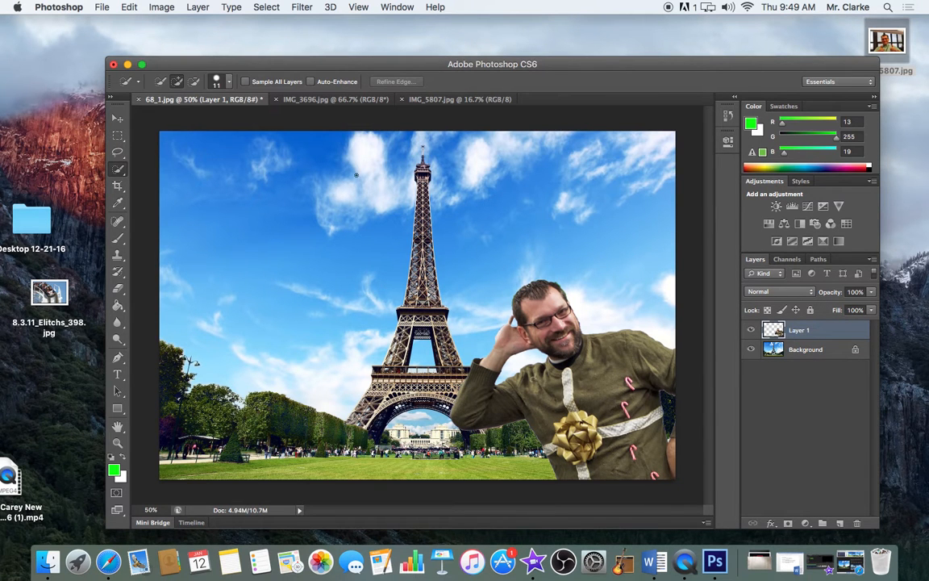
- Save the composite as a layered Photoshop PSD in Documents, named with the man's name plus "Paris", keeping Maximize Compatibility on
{"action": "left_click", "coordinate": [98, 8]}
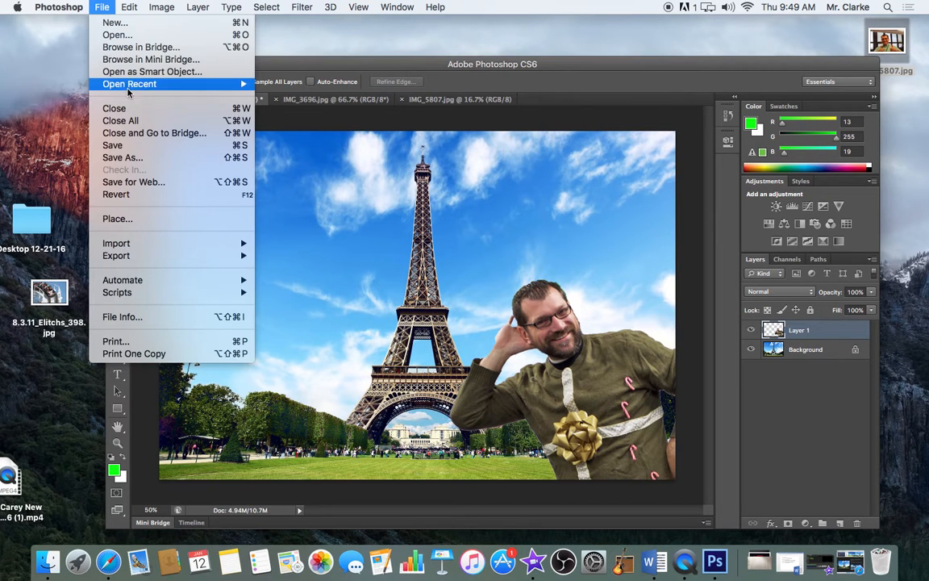
{"action": "left_click", "coordinate": [121, 155]}
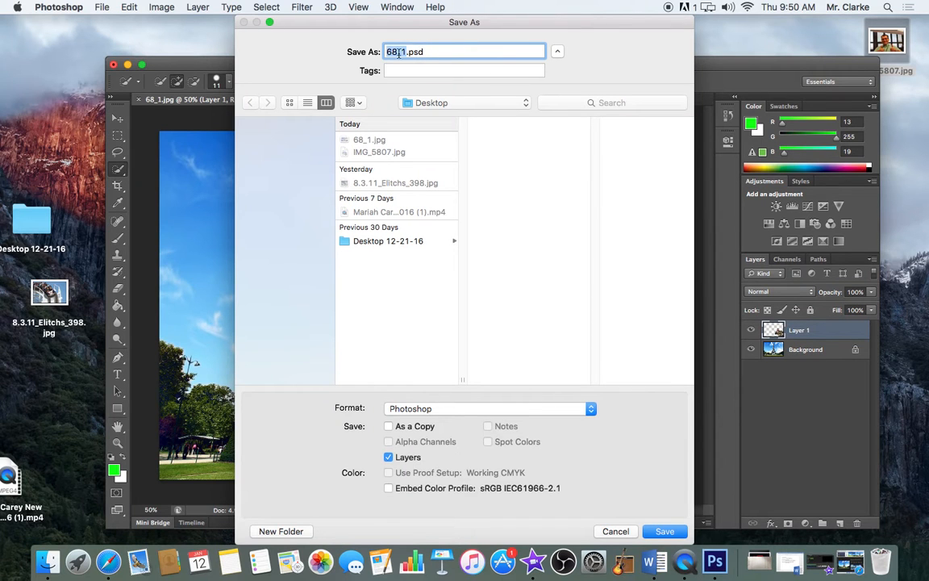
{"action": "key", "text": "BackSpace"}
{"action": "type", "text": "Mr Clarke Paris"}
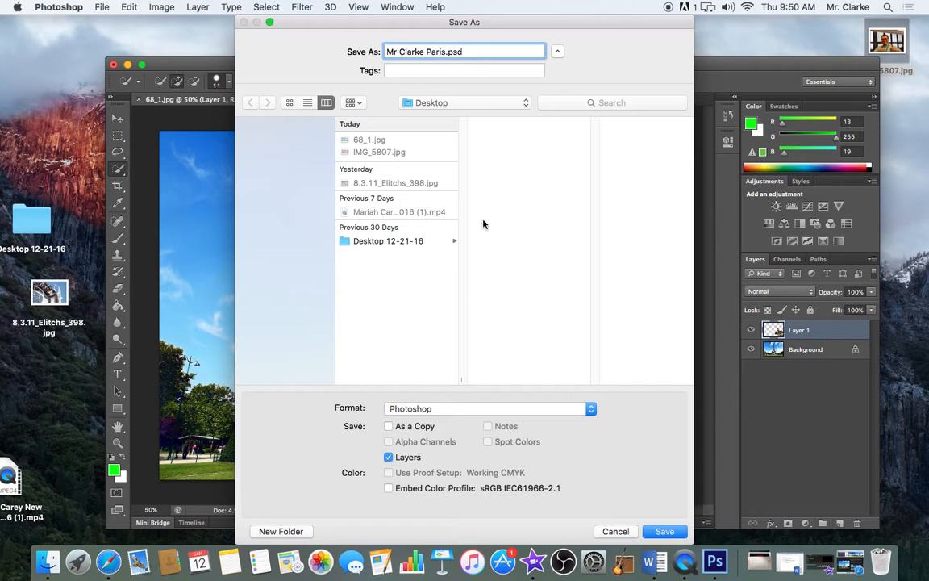
{"action": "left_click", "coordinate": [449, 104]}
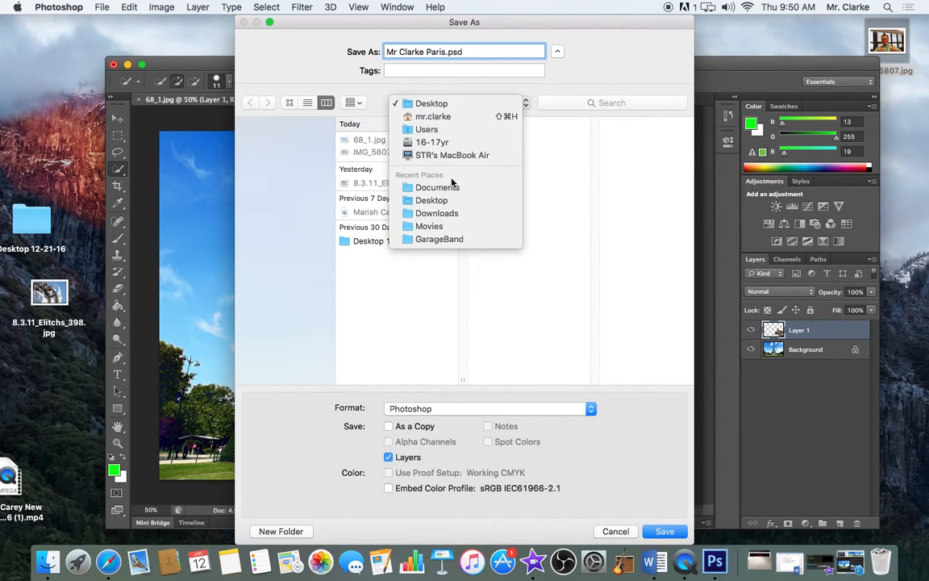
{"action": "scroll", "coordinate": [451, 211], "scroll_direction": "down", "scroll_amount": 2}
{"action": "left_click", "coordinate": [448, 174]}
{"action": "left_click", "coordinate": [458, 101]}
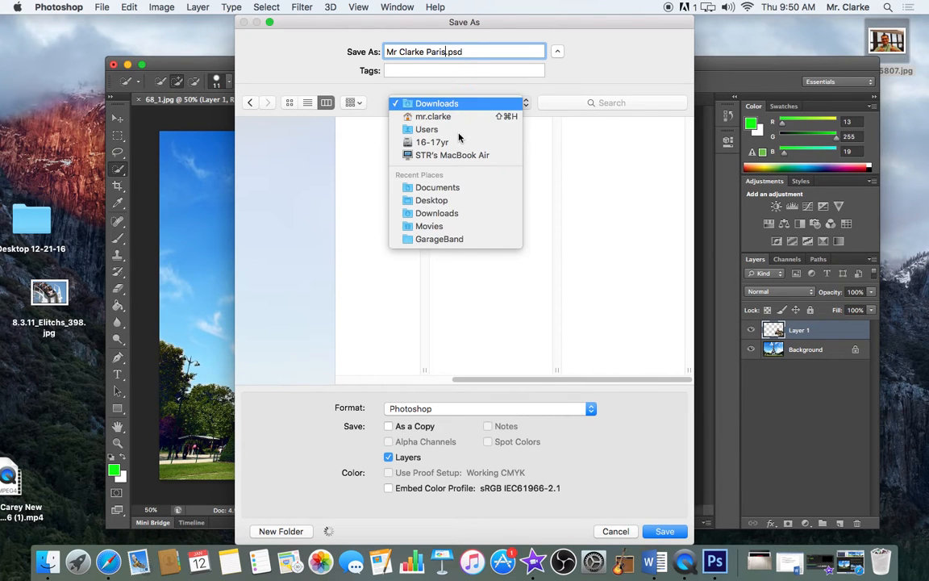
{"action": "left_click", "coordinate": [450, 192]}
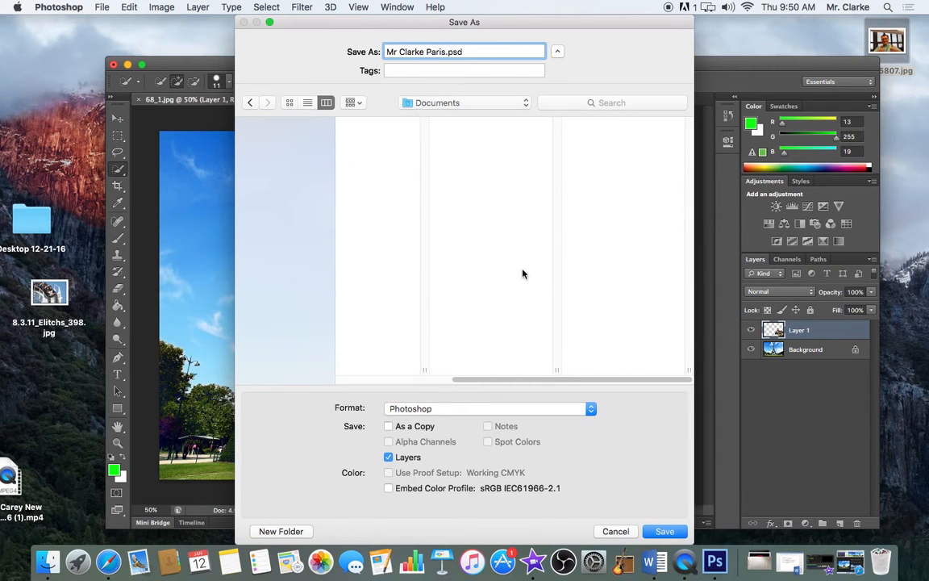
{"action": "left_click", "coordinate": [659, 532]}
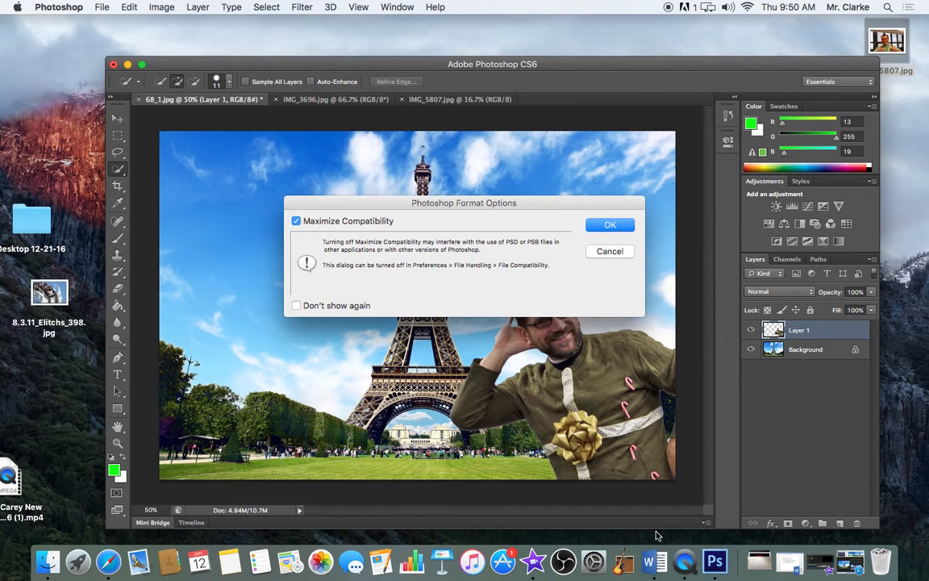
{"action": "left_click", "coordinate": [616, 227]}
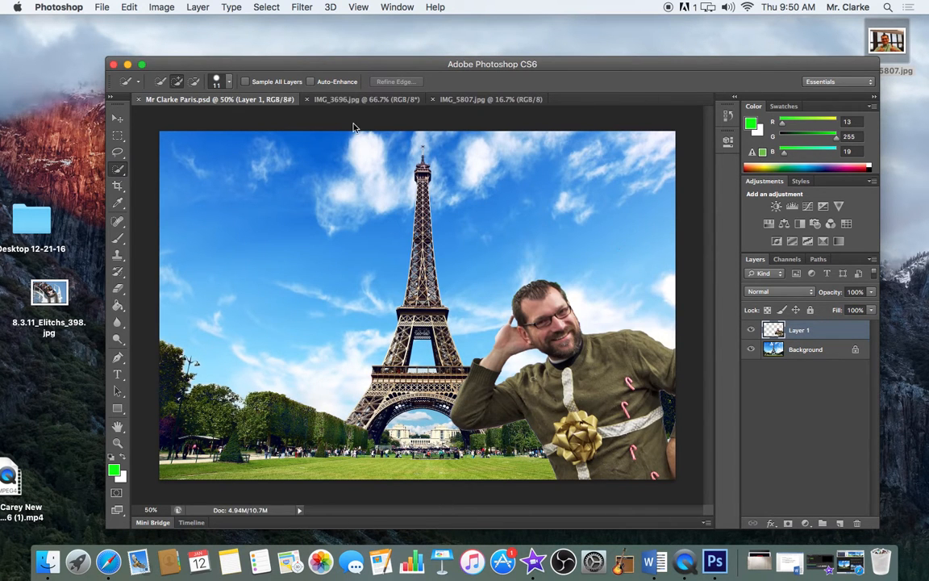
- Save a JPEG copy of the composite in the Documents folder under the same file name, accepting the JPEG options
{"action": "left_click", "coordinate": [102, 6]}
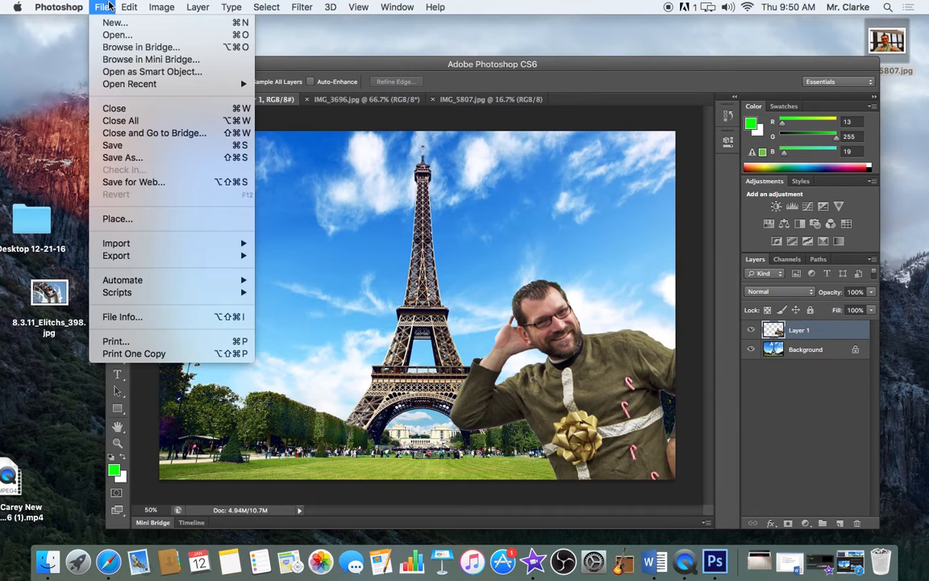
{"action": "left_click", "coordinate": [142, 158]}
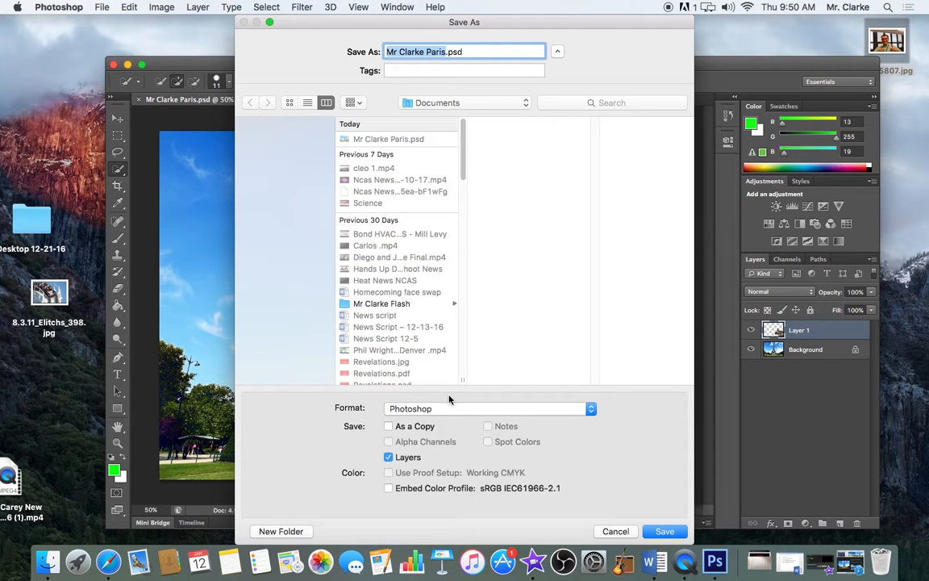
{"action": "left_click", "coordinate": [557, 53]}
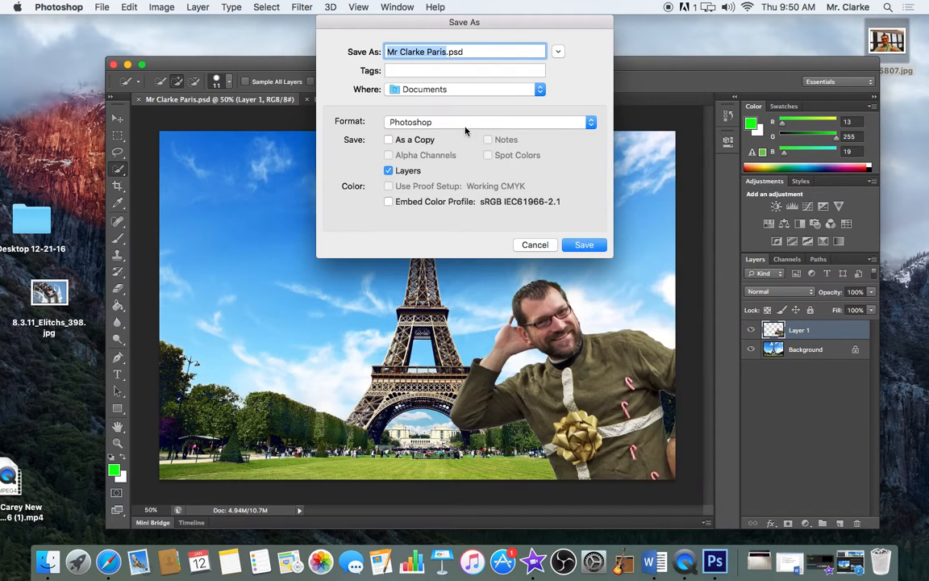
{"action": "left_click", "coordinate": [416, 124]}
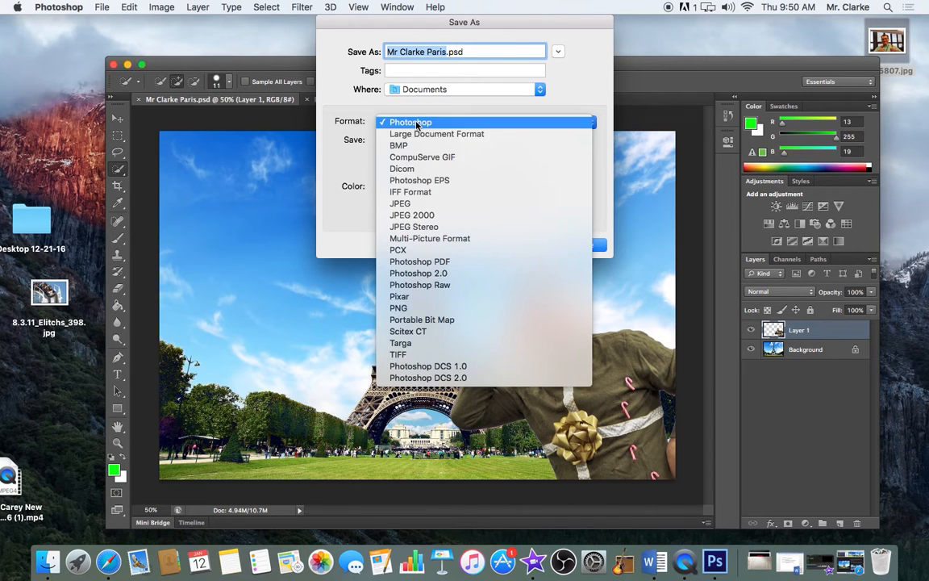
{"action": "key", "text": "Escape"}
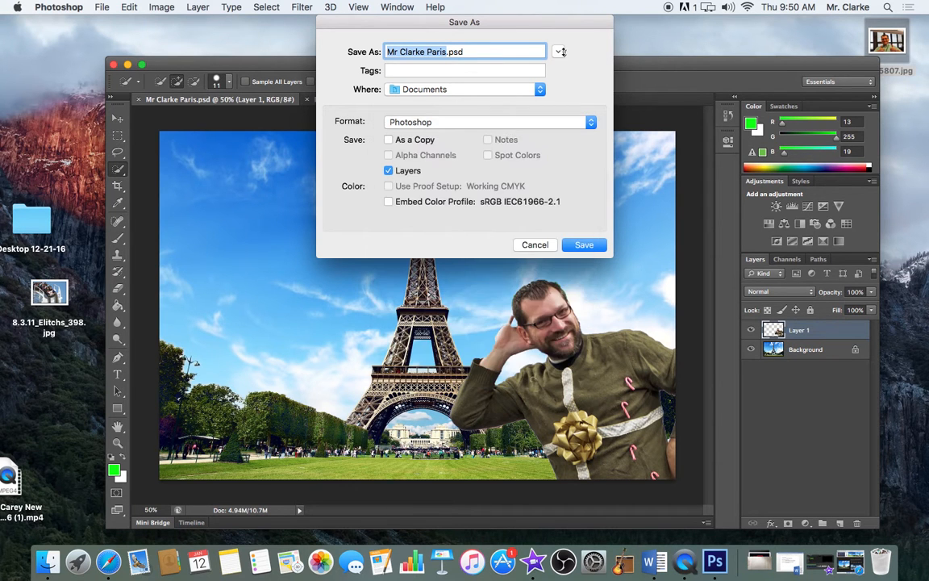
{"action": "left_click", "coordinate": [557, 51]}
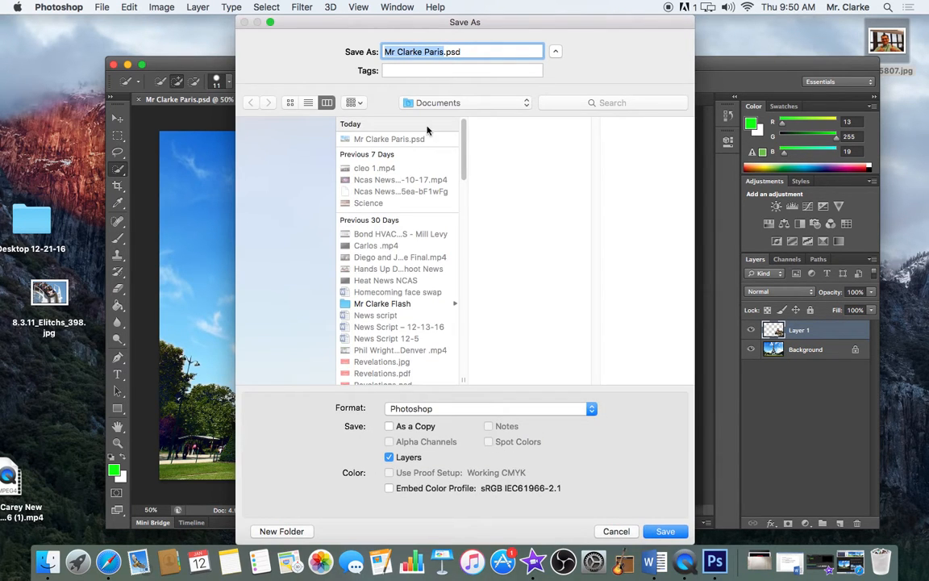
{"action": "left_click", "coordinate": [408, 409]}
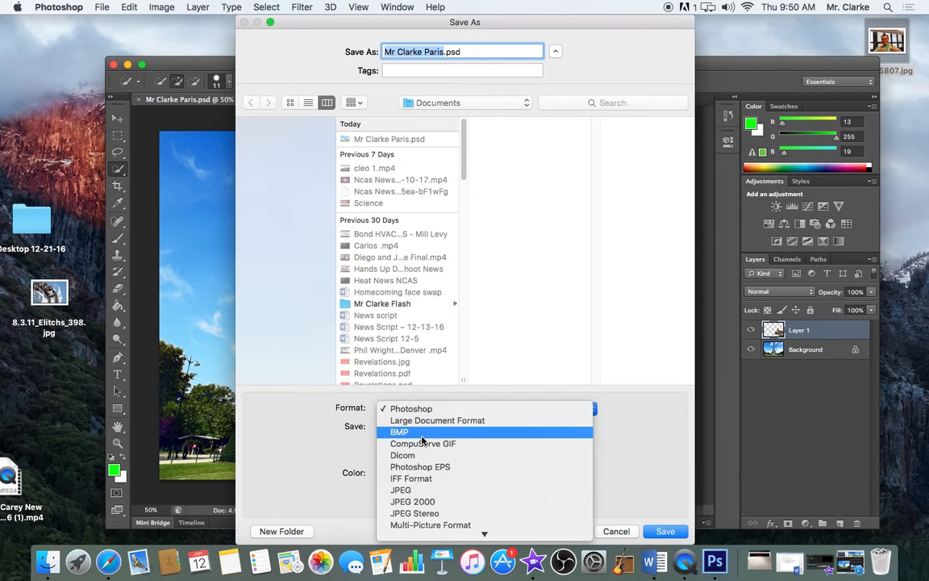
{"action": "left_click", "coordinate": [427, 435]}
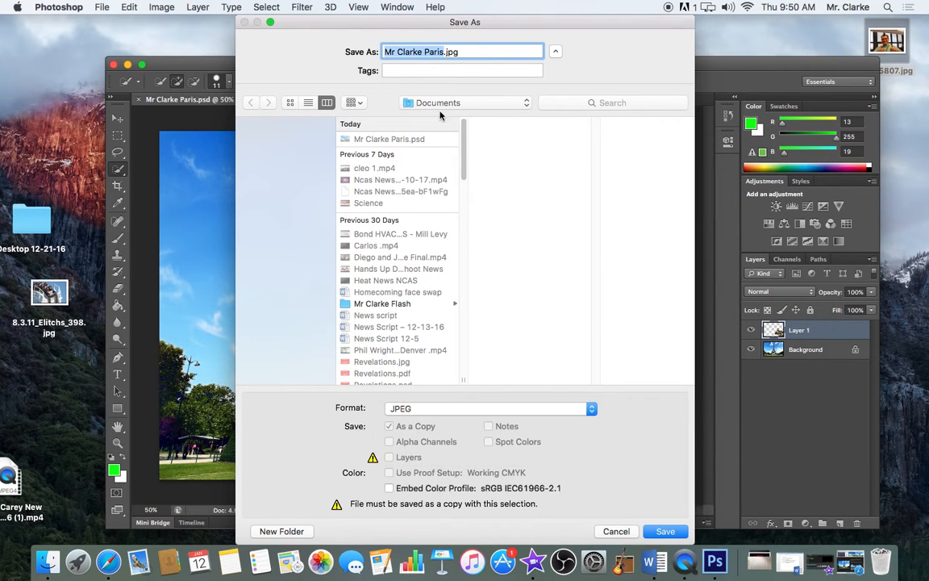
{"action": "left_click", "coordinate": [445, 51]}
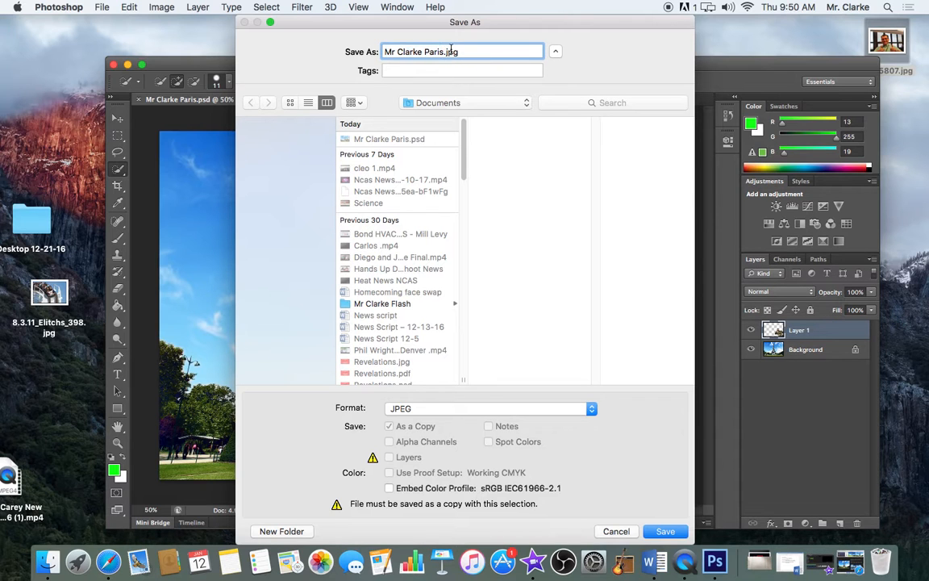
{"action": "left_click", "coordinate": [663, 529]}
{"action": "left_click", "coordinate": [541, 186]}
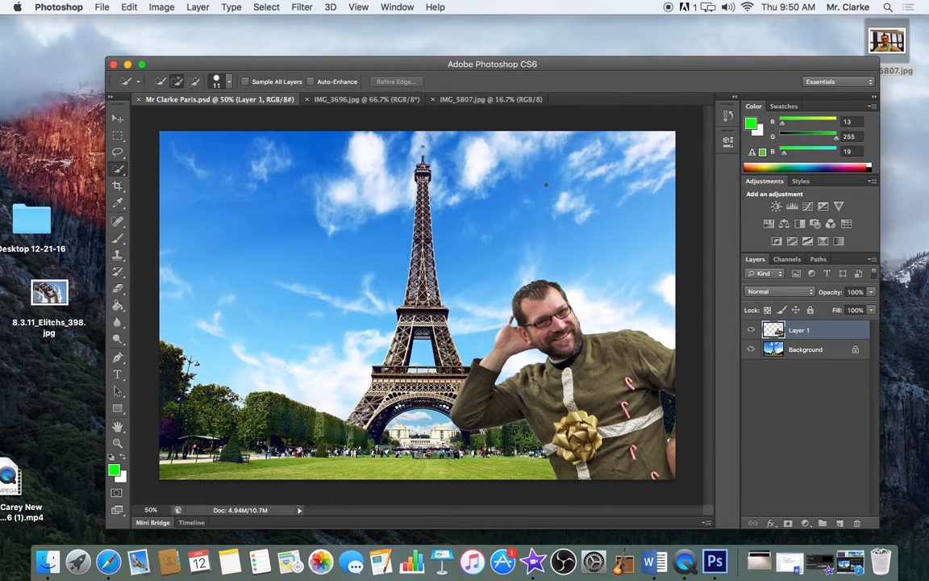
- Quick-select the man giving thumbs up in IMG_5807.jpg, subtracting the window areas above his head and beside his neck from the selection
{"action": "left_click_drag", "start_coordinate": [624, 76], "coordinate": [592, 37]}
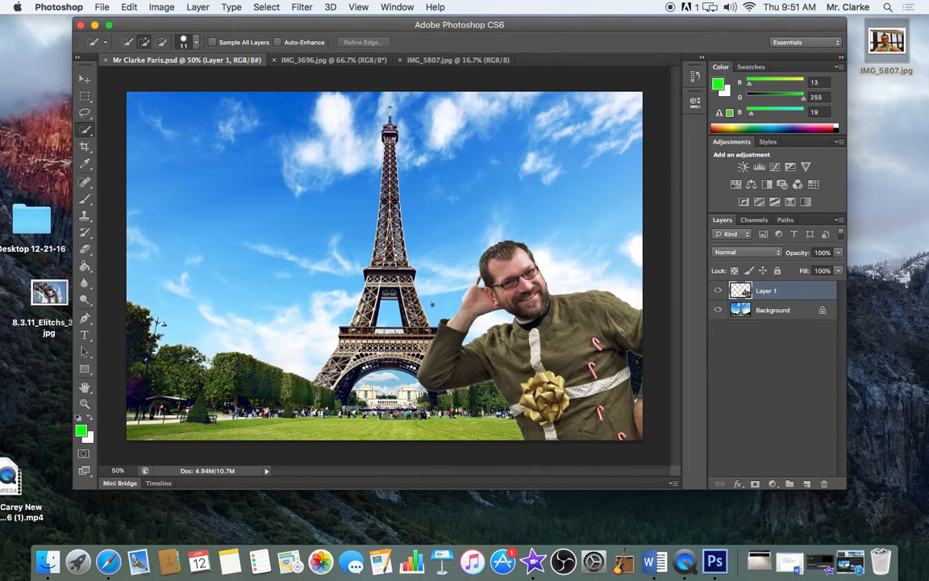
{"action": "left_click", "coordinate": [442, 60]}
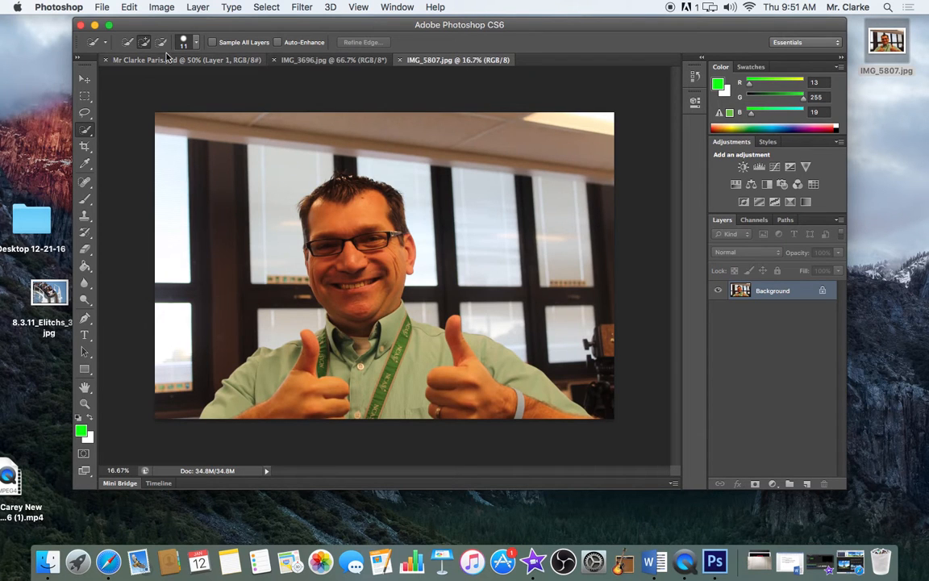
{"action": "left_click", "coordinate": [139, 43]}
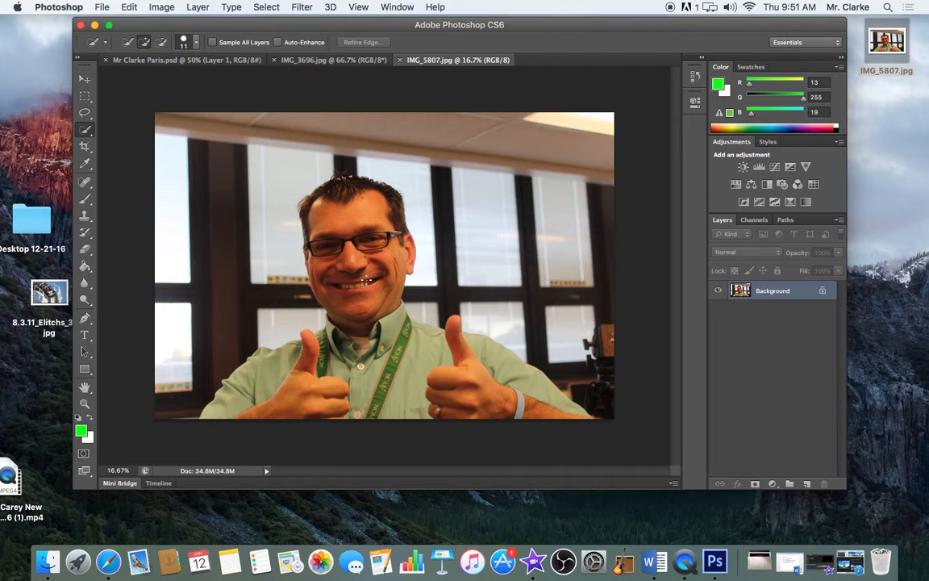
{"action": "mouse_move", "coordinate": [354, 254]}
{"action": "left_mouse_down"}
{"action": "mouse_move", "coordinate": [355, 335]}
{"action": "mouse_move", "coordinate": [305, 403]}
{"action": "mouse_move", "coordinate": [379, 397]}
{"action": "left_mouse_up"}
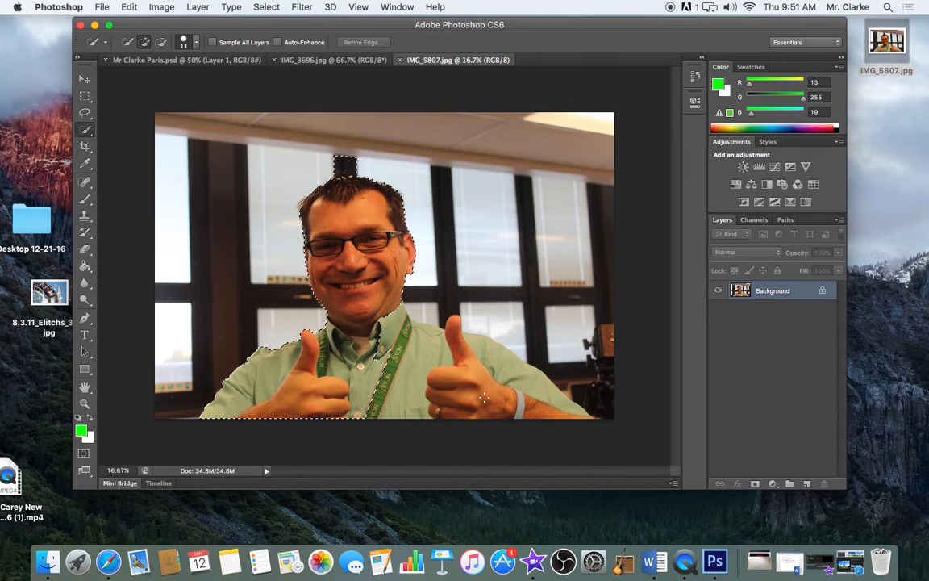
{"action": "mouse_move", "coordinate": [491, 396]}
{"action": "left_mouse_down"}
{"action": "mouse_move", "coordinate": [519, 377]}
{"action": "mouse_move", "coordinate": [469, 340]}
{"action": "mouse_move", "coordinate": [532, 392]}
{"action": "left_mouse_up"}
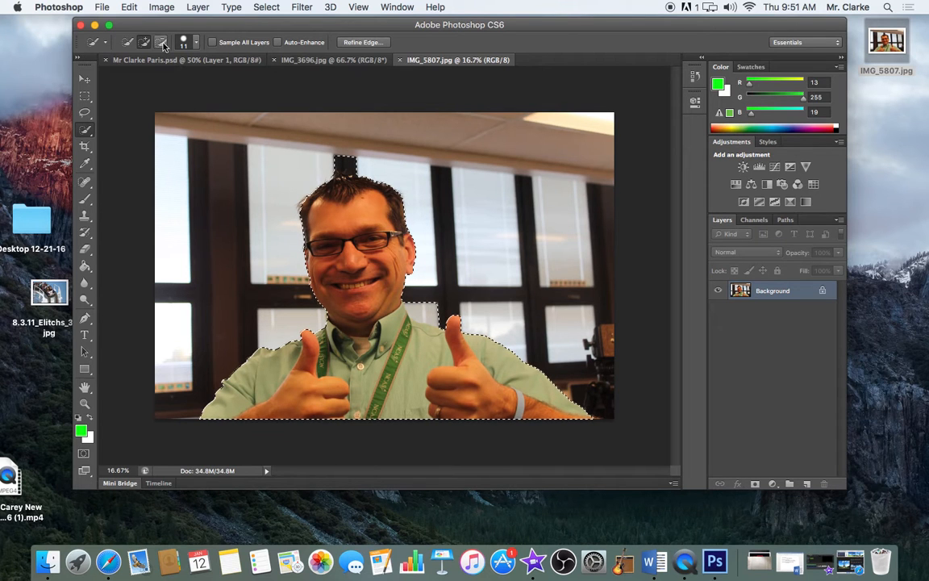
{"action": "left_click_drag", "start_coordinate": [341, 163], "coordinate": [353, 170]}
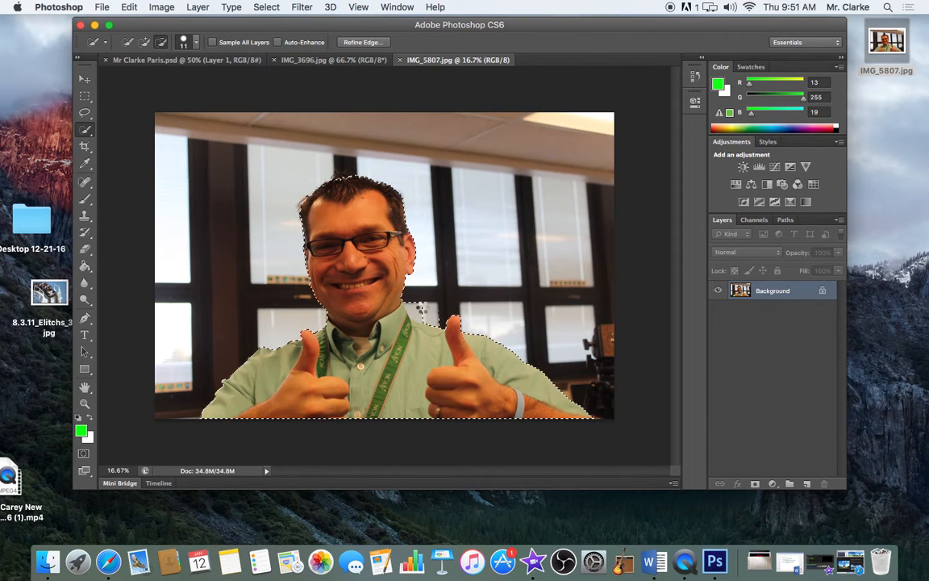
{"action": "left_click", "coordinate": [425, 306]}
- Copy the selected man from IMG_5807.jpg and paste him as a new layer into the Paris composite
{"action": "key", "text": "super+c"}
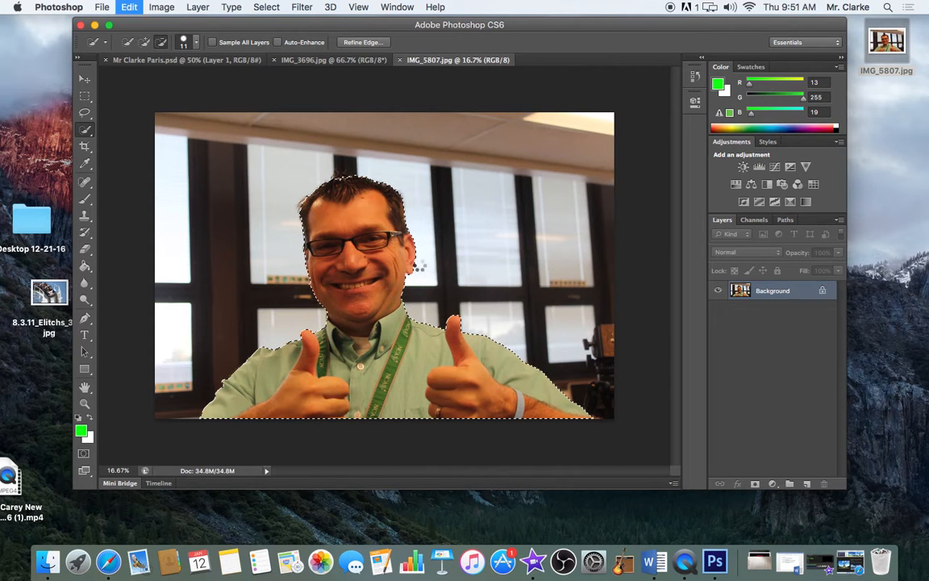
{"action": "left_click", "coordinate": [233, 59]}
{"action": "key", "text": "super+v"}
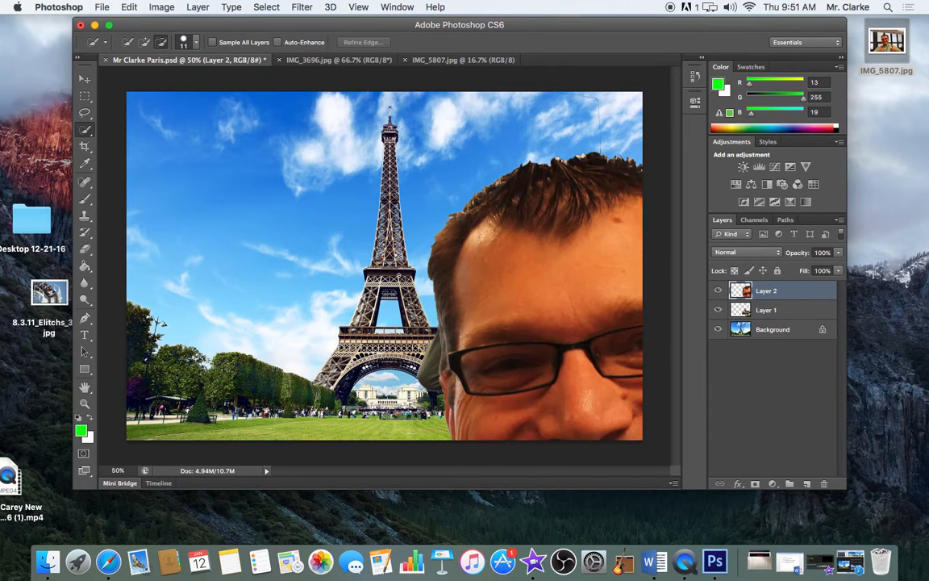
- Scale the pasted thumbs-up man's layer proportionally to about 38%, fitting him into the lower-left part of the Eiffel Tower photo
{"action": "key", "text": "super+t"}
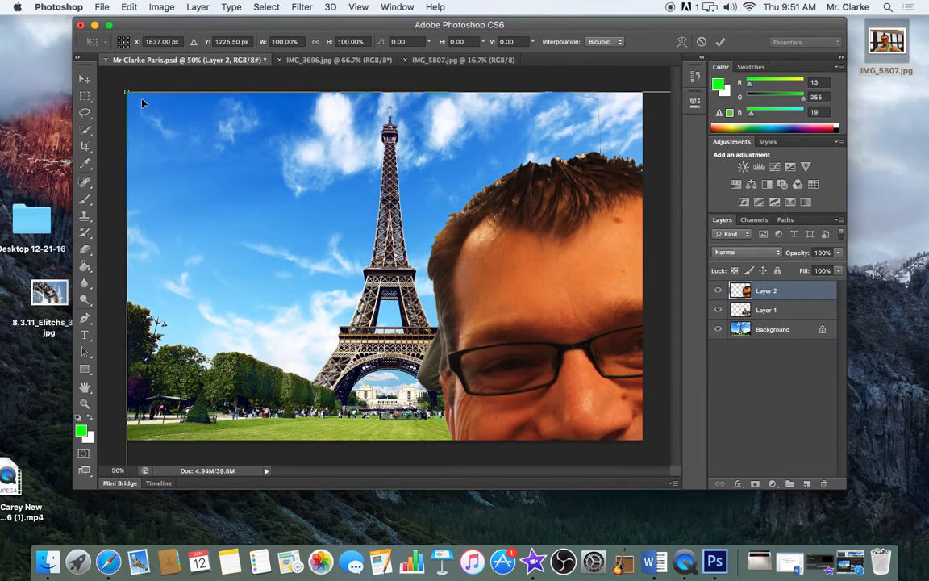
{"action": "key", "text": "super+minus"}
{"action": "key", "text": "super+minus"}
{"action": "key", "text": "super+minus"}
{"action": "key", "text": "super+minus"}
{"action": "key", "text": "super+minus"}
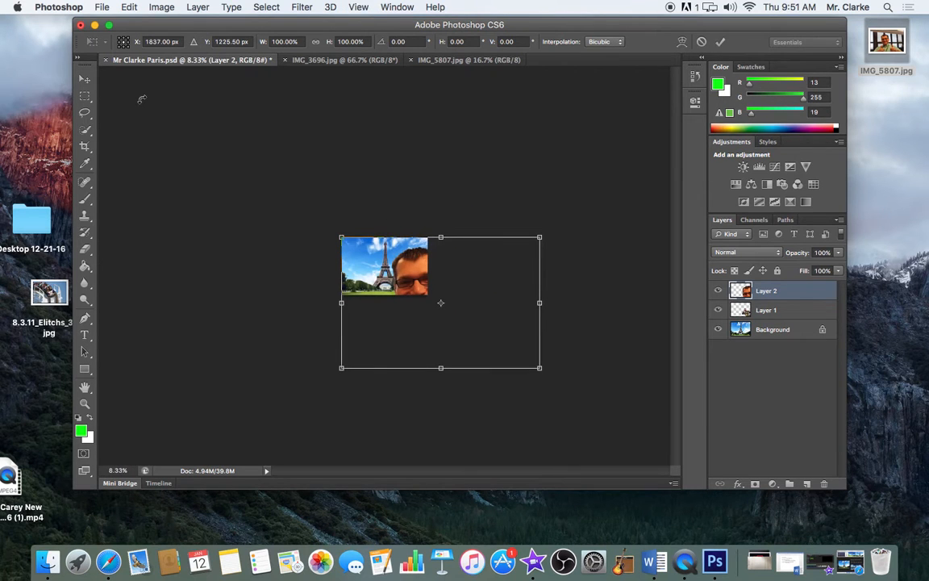
{"action": "left_click_drag", "start_coordinate": [540, 367], "coordinate": [400, 272]}
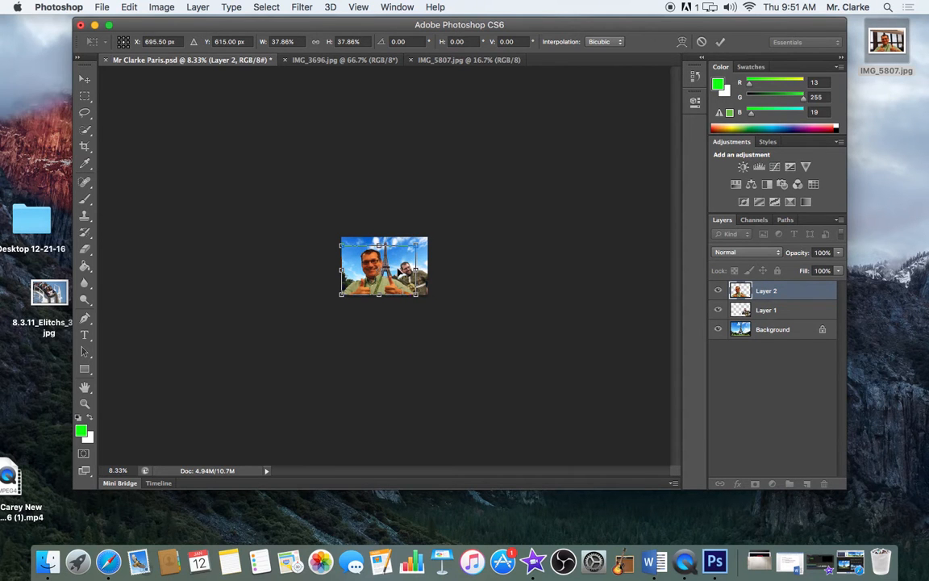
{"action": "key", "text": "super+plus"}
{"action": "key", "text": "super+plus"}
{"action": "key", "text": "super+plus"}
{"action": "key", "text": "super+plus"}
{"action": "key", "text": "super+plus"}
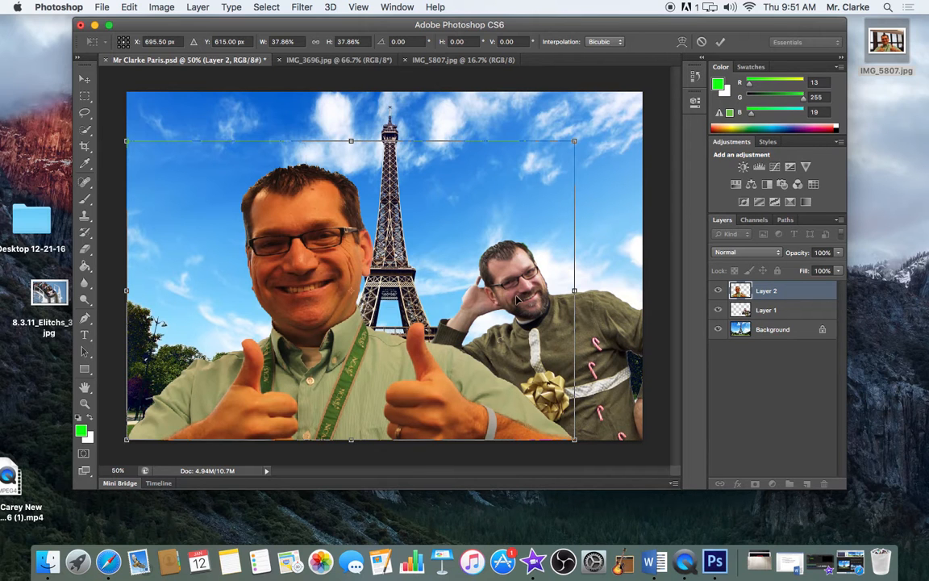
{"action": "key", "text": "Return"}
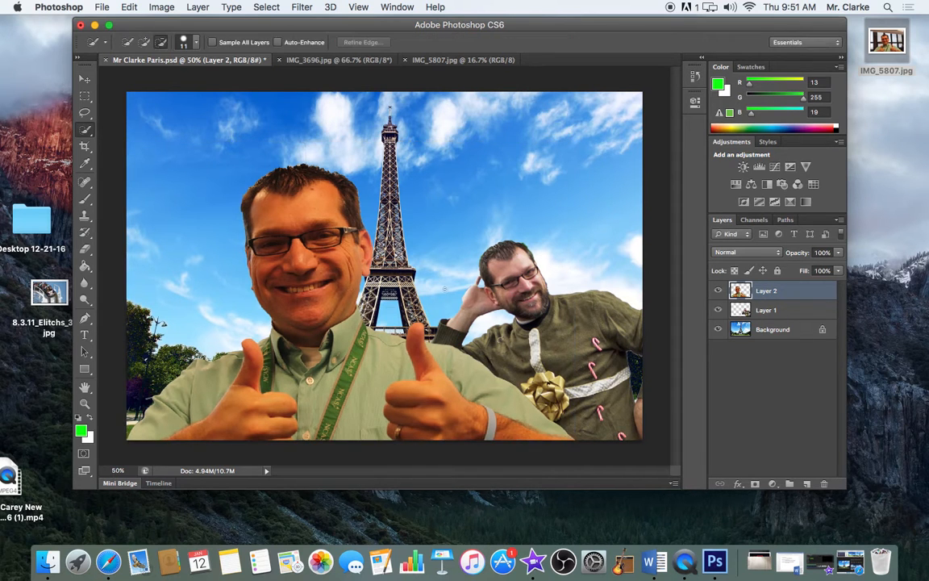
- Lighten the thumbs-up man's layer with a Shadows/Highlights adjustment, using a shadows amount somewhat below the default
{"action": "left_click", "coordinate": [162, 6]}
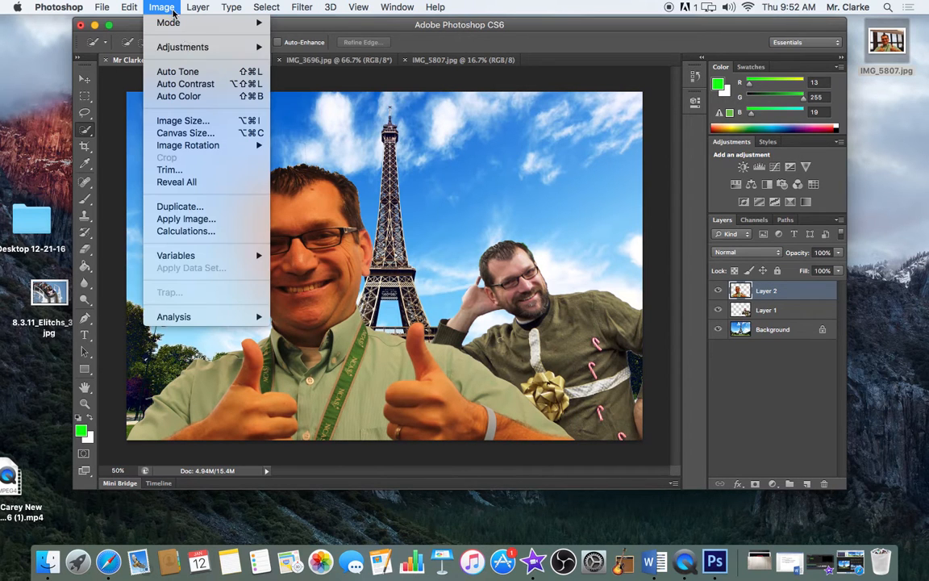
{"action": "mouse_move", "coordinate": [185, 47]}
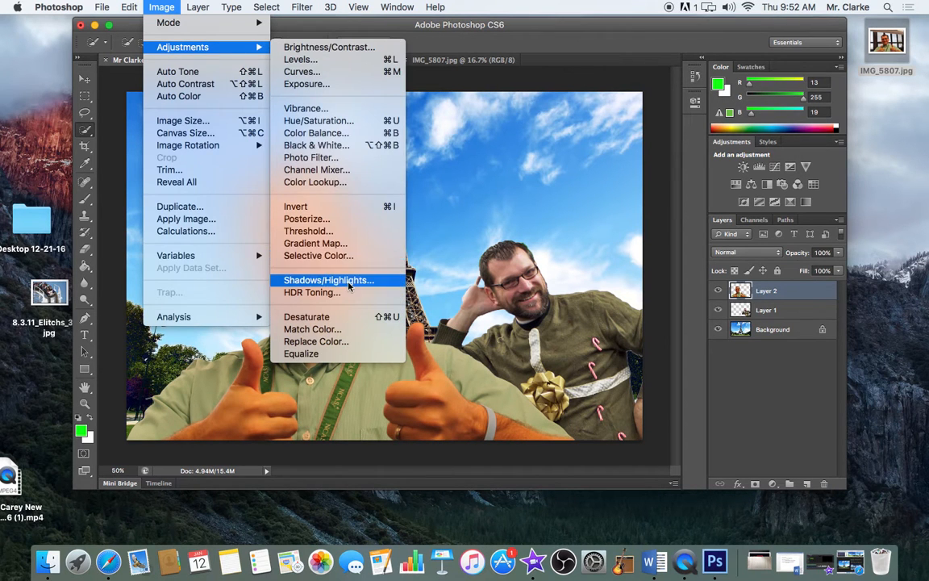
{"action": "left_click", "coordinate": [323, 280]}
{"action": "left_click_drag", "start_coordinate": [282, 143], "coordinate": [532, 101]}
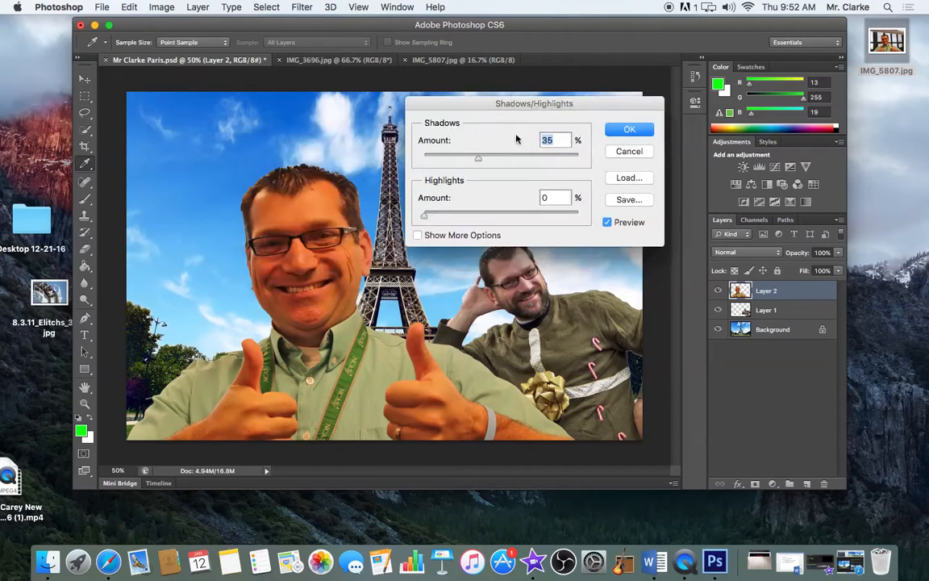
{"action": "mouse_move", "coordinate": [478, 158]}
{"action": "left_mouse_down"}
{"action": "mouse_move", "coordinate": [465, 158]}
{"action": "mouse_move", "coordinate": [516, 158]}
{"action": "mouse_move", "coordinate": [464, 156]}
{"action": "left_mouse_up"}
{"action": "left_click", "coordinate": [628, 130]}
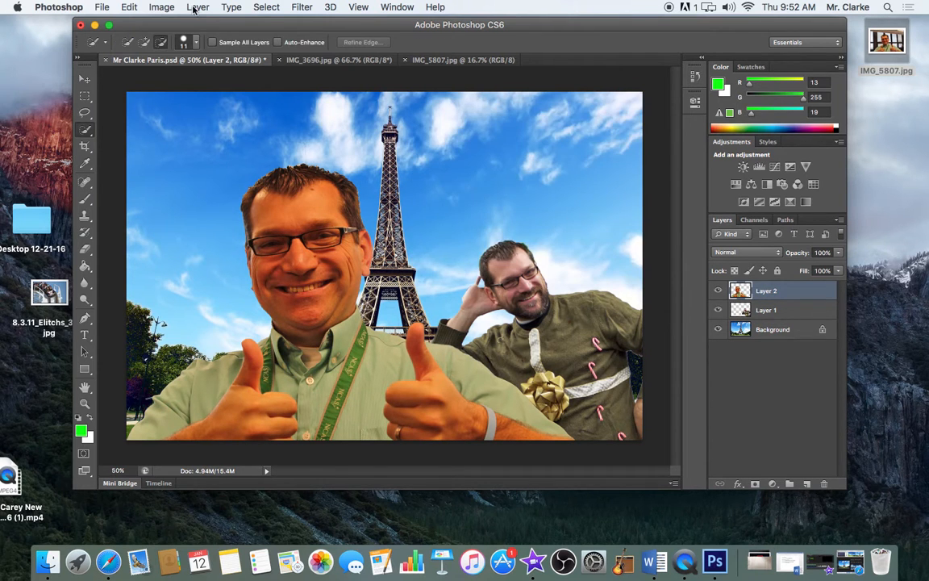
- Apply a Brightness/Contrast adjustment to the thumbs-up man's layer with brightness 53 and contrast about -39
{"action": "left_click", "coordinate": [159, 7]}
{"action": "mouse_move", "coordinate": [188, 49]}
{"action": "left_click", "coordinate": [323, 47]}
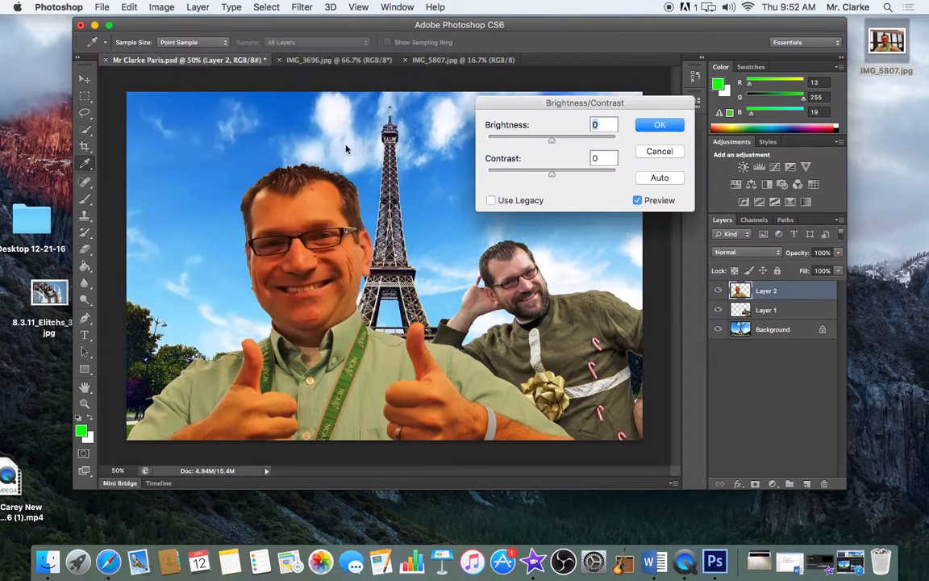
{"action": "left_click_drag", "start_coordinate": [551, 138], "coordinate": [524, 176]}
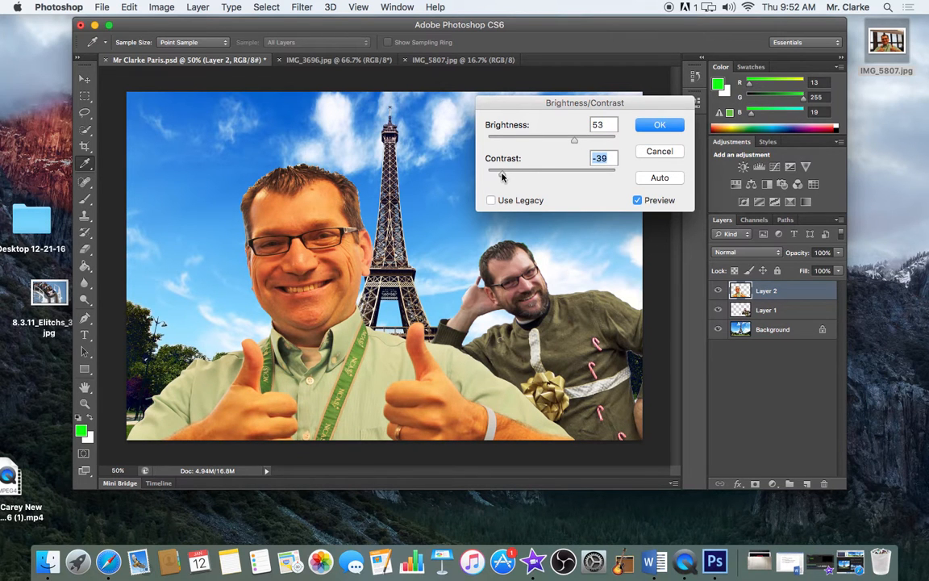
{"action": "key", "text": "Return"}
- Lower the vibrance and slightly lower the saturation of the thumbs-up man's layer, and move it beneath the other man's layer
{"action": "left_click", "coordinate": [159, 8]}
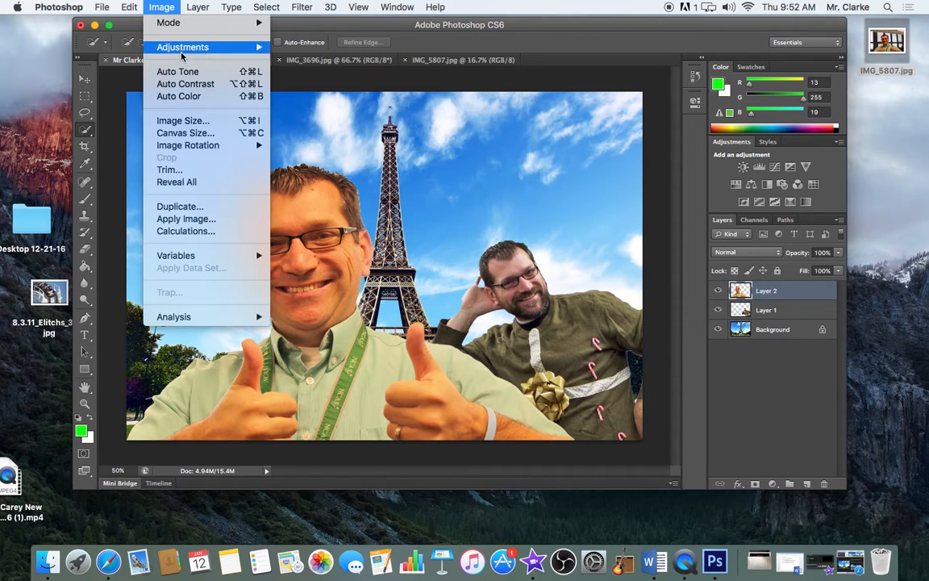
{"action": "mouse_move", "coordinate": [166, 48]}
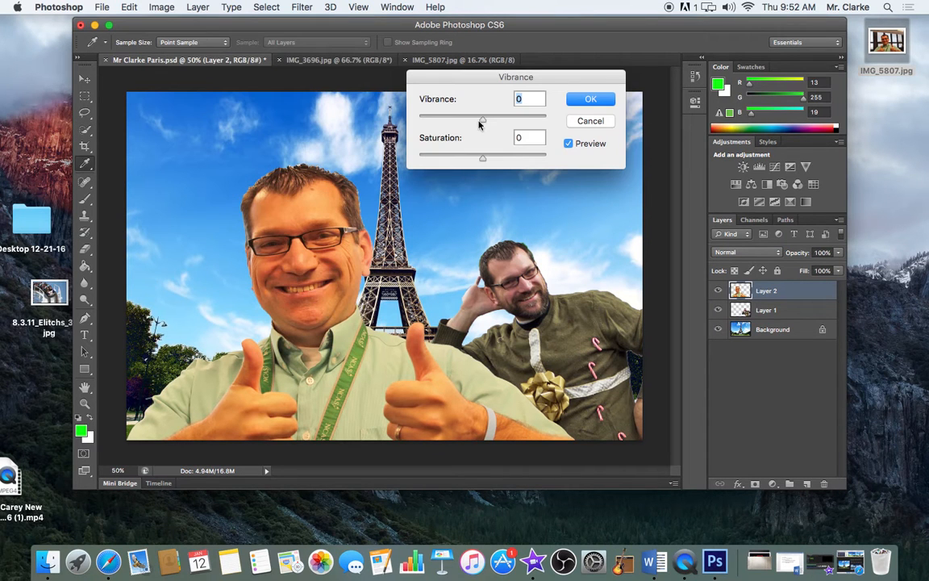
{"action": "left_click_drag", "start_coordinate": [482, 117], "coordinate": [452, 121]}
{"action": "mouse_move", "coordinate": [482, 159]}
{"action": "left_mouse_down"}
{"action": "mouse_move", "coordinate": [496, 164]}
{"action": "mouse_move", "coordinate": [479, 160]}
{"action": "left_mouse_up"}
{"action": "left_click", "coordinate": [589, 99]}
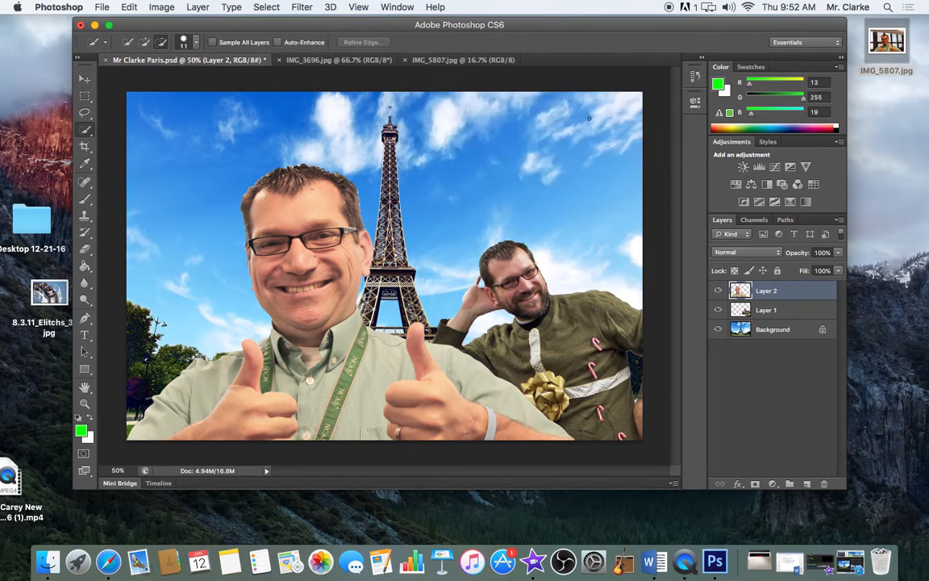
{"action": "left_click_drag", "start_coordinate": [784, 295], "coordinate": [780, 312]}
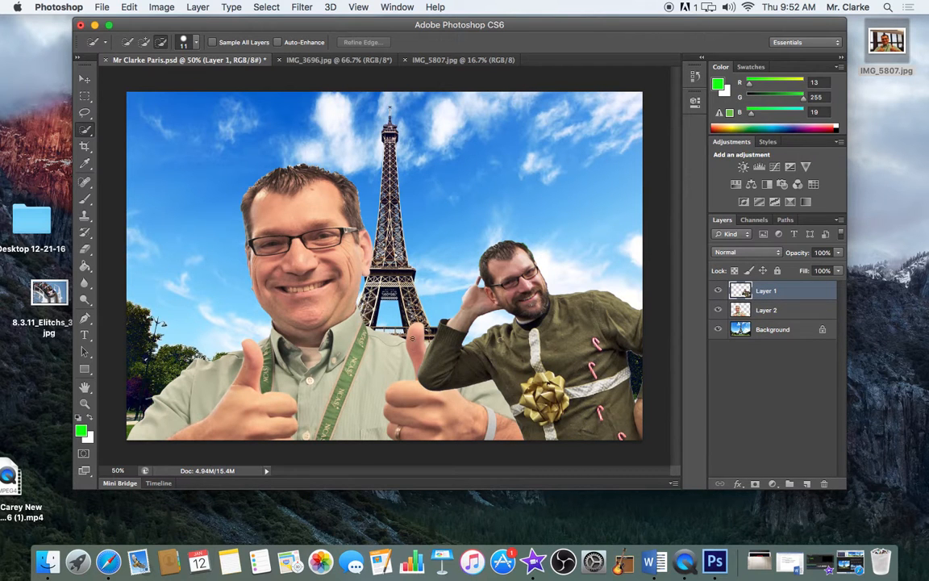
{"action": "left_click", "coordinate": [100, 7]}
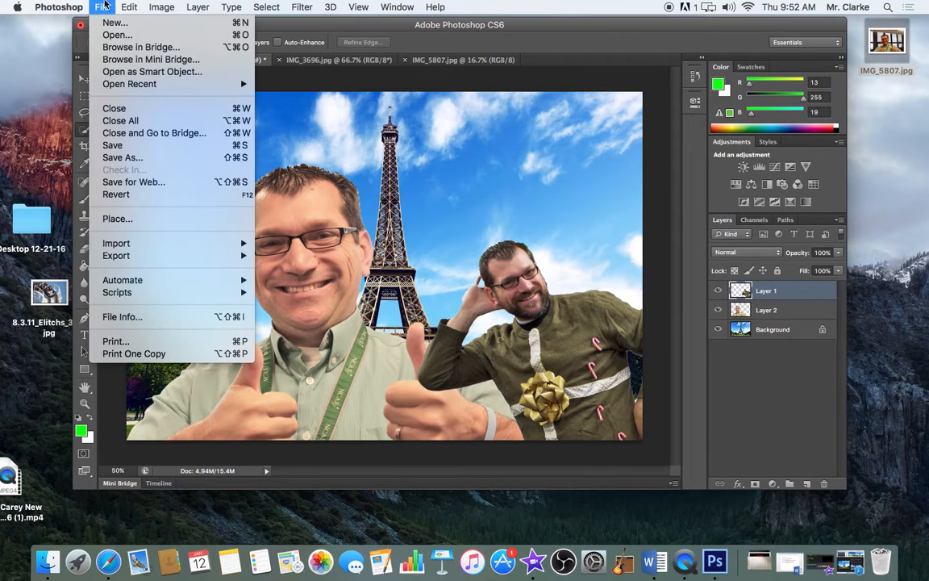
{"action": "left_click", "coordinate": [147, 157]}
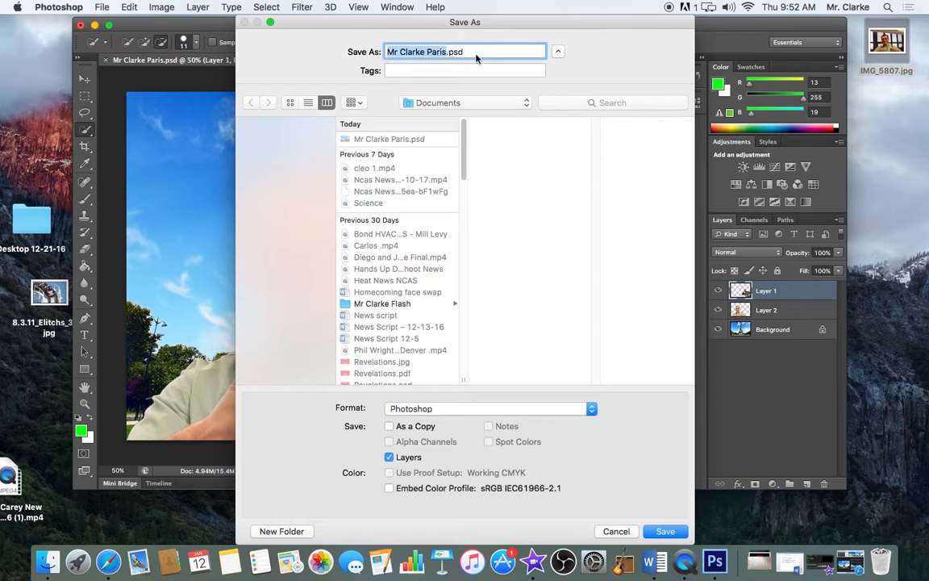
{"action": "left_click", "coordinate": [484, 409]}
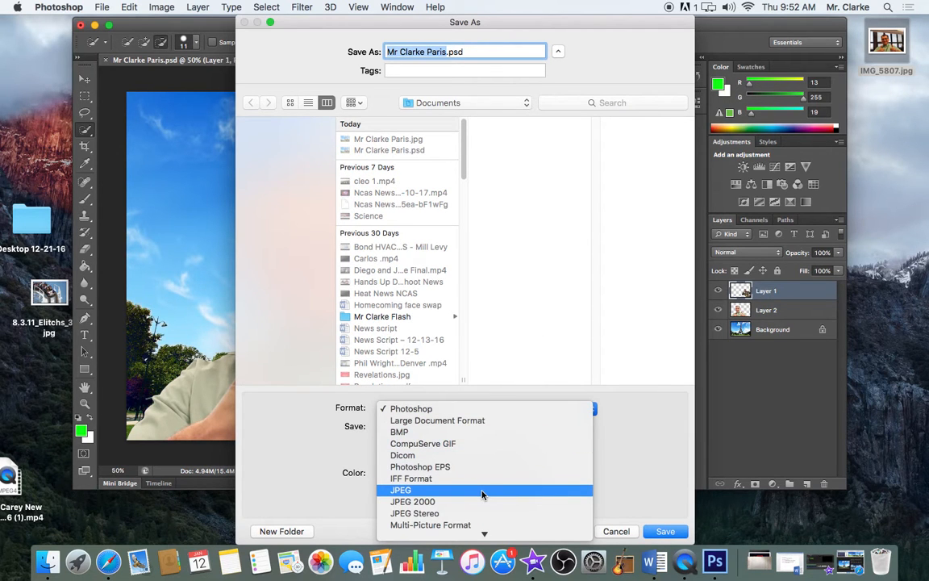
{"action": "left_click", "coordinate": [615, 530]}
{"action": "left_click", "coordinate": [615, 530]}
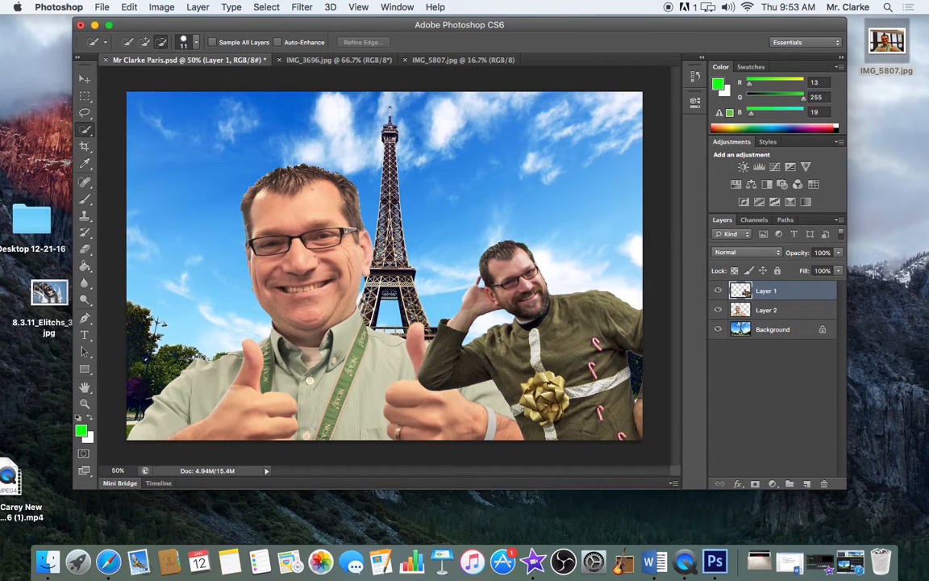
- Stop the screen recording in QuickTime Player and name it "Photoshop Superimpose tutorial - put yourself in another photo" for saving in Documents
{"action": "right_click", "coordinate": [683, 559]}
{"action": "left_click", "coordinate": [689, 520]}
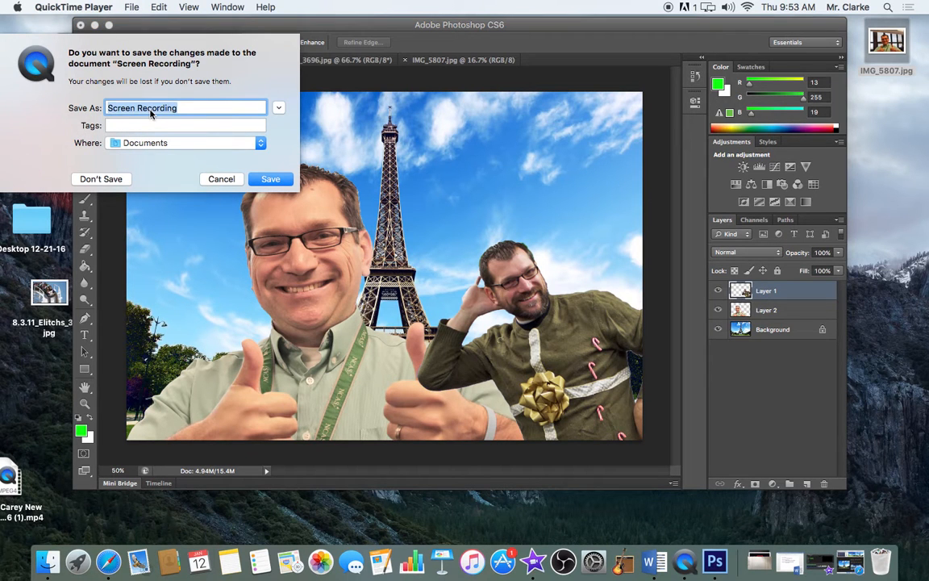
{"action": "key", "text": "BackSpace"}
{"action": "type", "text": "Photosh"}
{"action": "type", "text": "op "}
{"action": "type", "text": "Combing"}
{"action": "key", "text": "BackSpace"}
{"action": "type", "text": "e Photos"}
{"action": "key", "text": "BackSpace"}
{"action": "key", "text": "BackSpace"}
{"action": "key", "text": "BackSpace"}
{"action": "key", "text": "BackSpace"}
{"action": "key", "text": "BackSpace"}
{"action": "key", "text": "BackSpace"}
{"action": "key", "text": "BackSpace"}
{"action": "key", "text": "BackSpace"}
{"action": "key", "text": "BackSpace"}
{"action": "key", "text": "BackSpace"}
{"action": "key", "text": "BackSpace"}
{"action": "key", "text": "BackSpace"}
{"action": "key", "text": "BackSpace"}
{"action": "key", "text": "BackSpace"}
{"action": "type", "text": "Super"}
{"action": "type", "text": "impose tutorial - pu"}
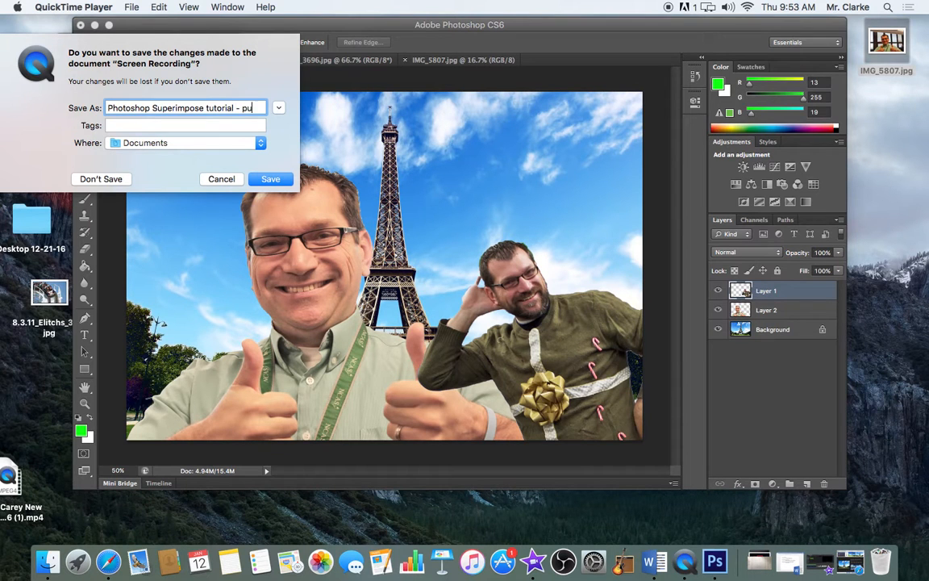
{"action": "type", "text": "t yourself in anoher"}
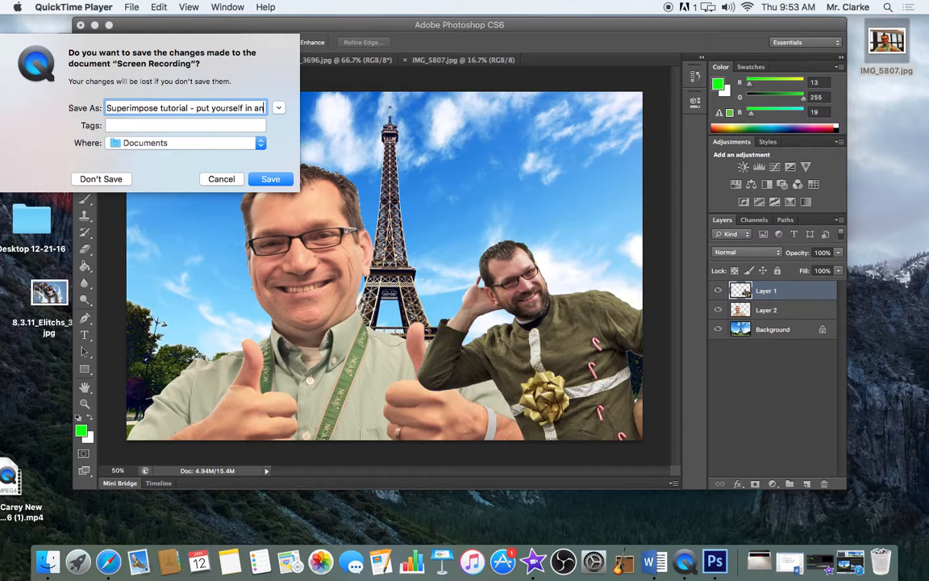
{"action": "key", "text": "BackSpace"}
{"action": "key", "text": "BackSpace"}
{"action": "key", "text": "BackSpace"}
{"action": "type", "text": "ther photo"}
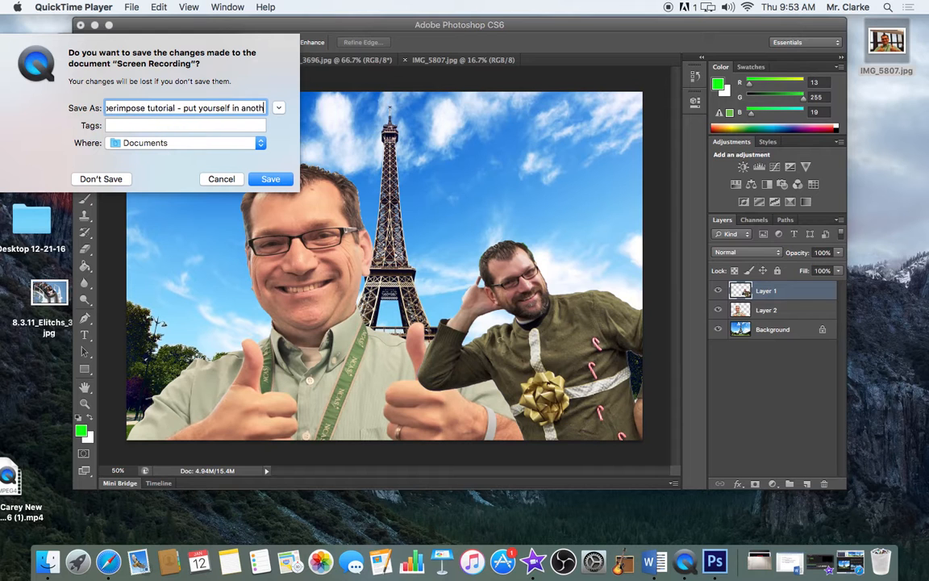